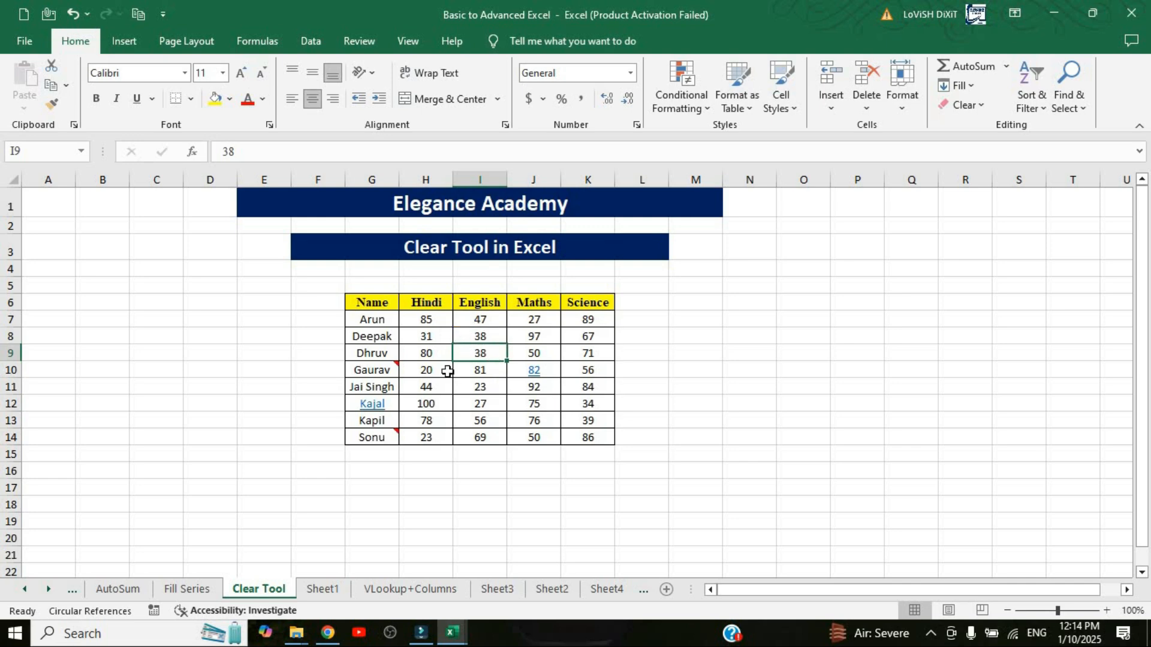
Examine the comments and hyperlinks in the marks table and review the available Clear options.
mouse_move(385, 370)
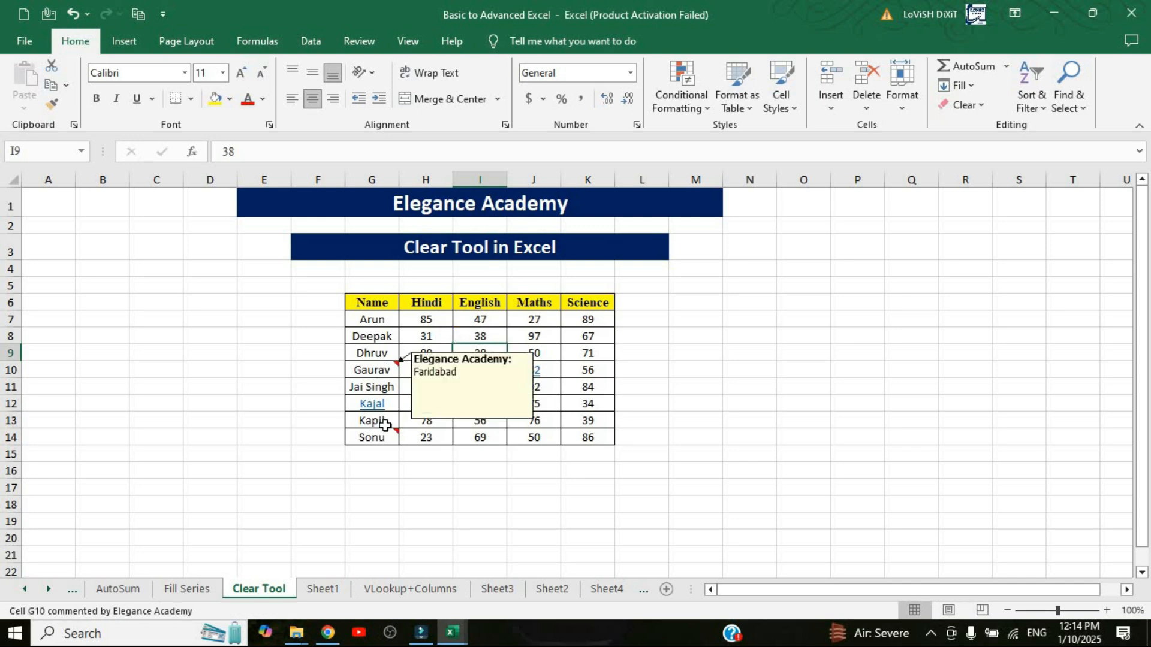
mouse_move(391, 417)
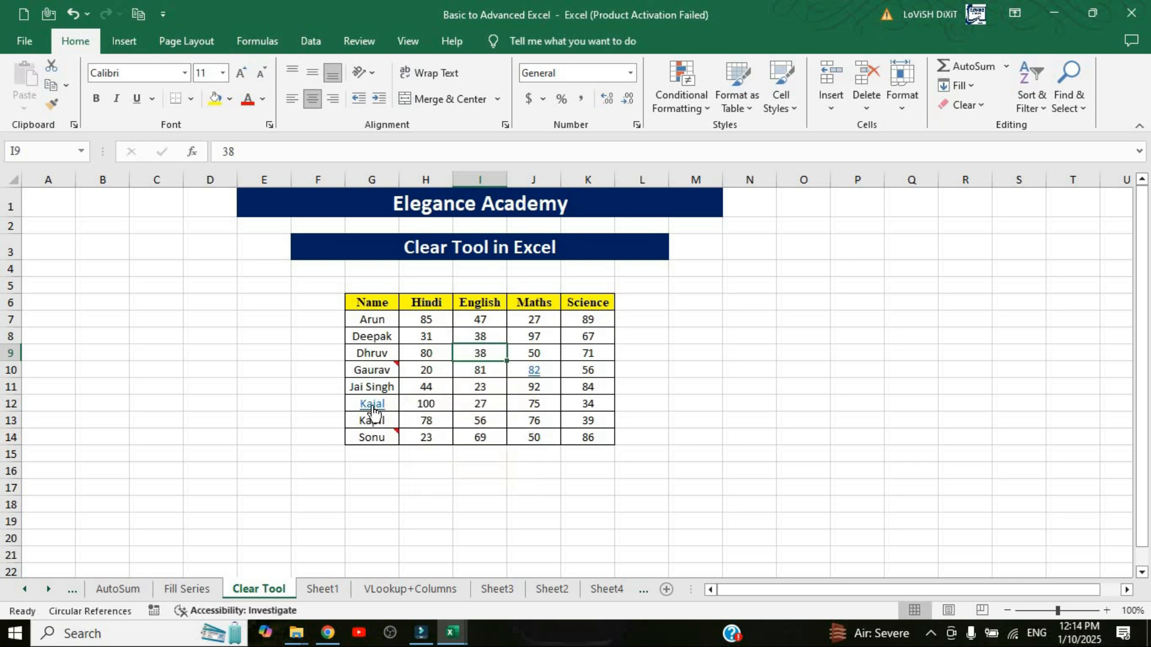
mouse_move(533, 377)
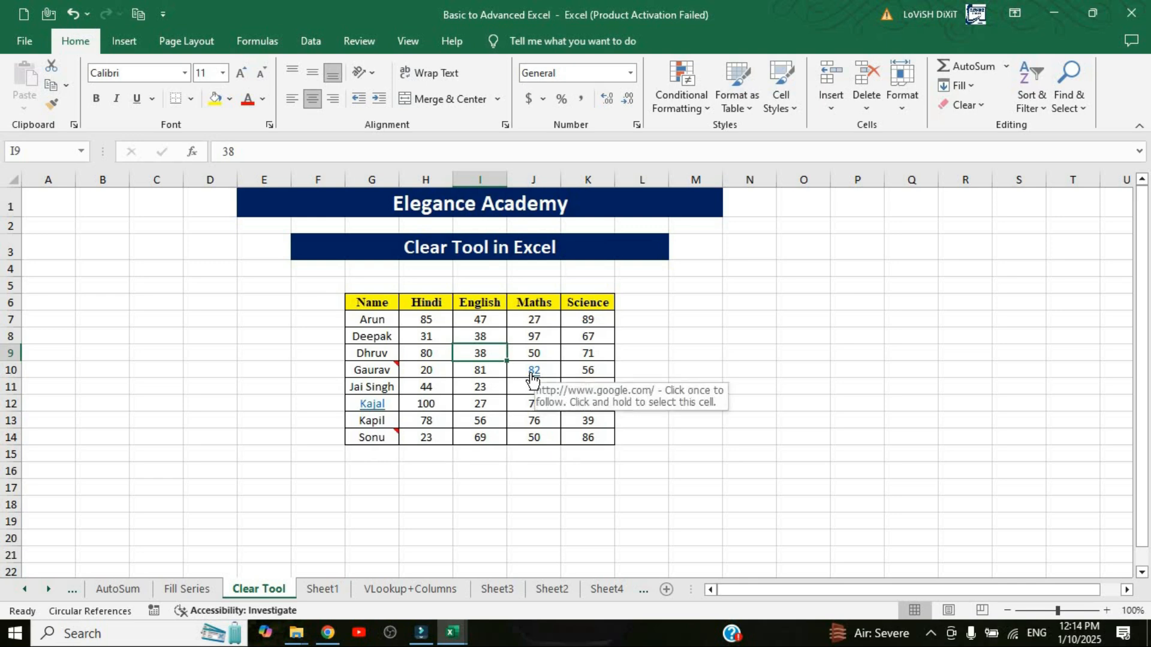
click(480, 336)
click(981, 107)
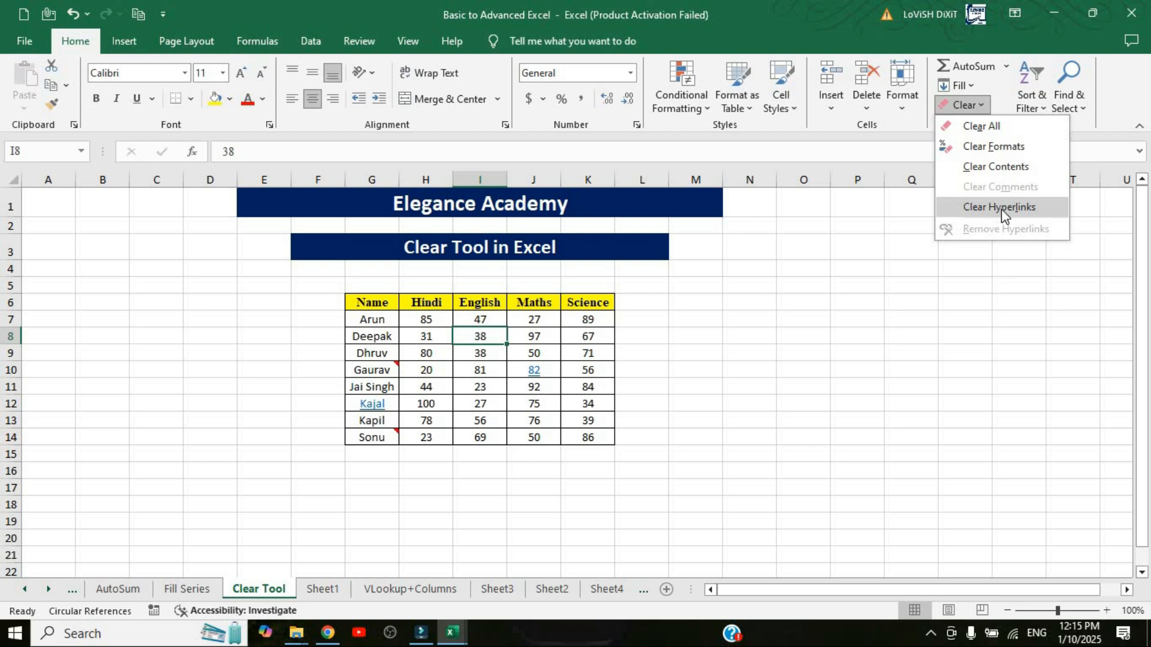
click(983, 208)
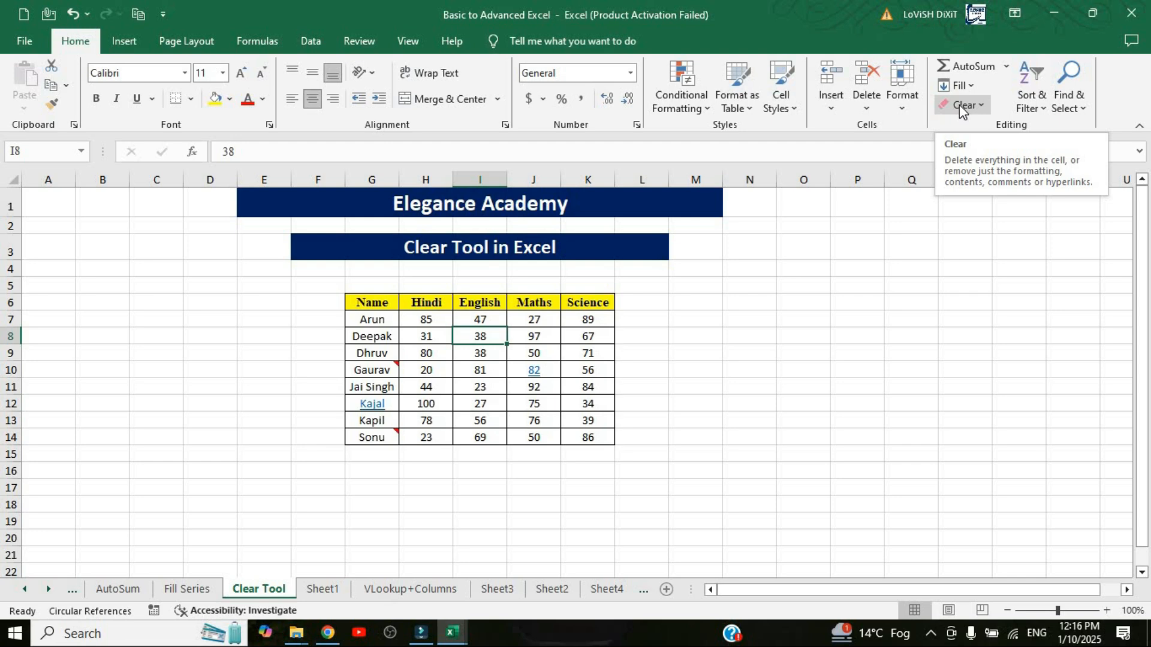
click(961, 104)
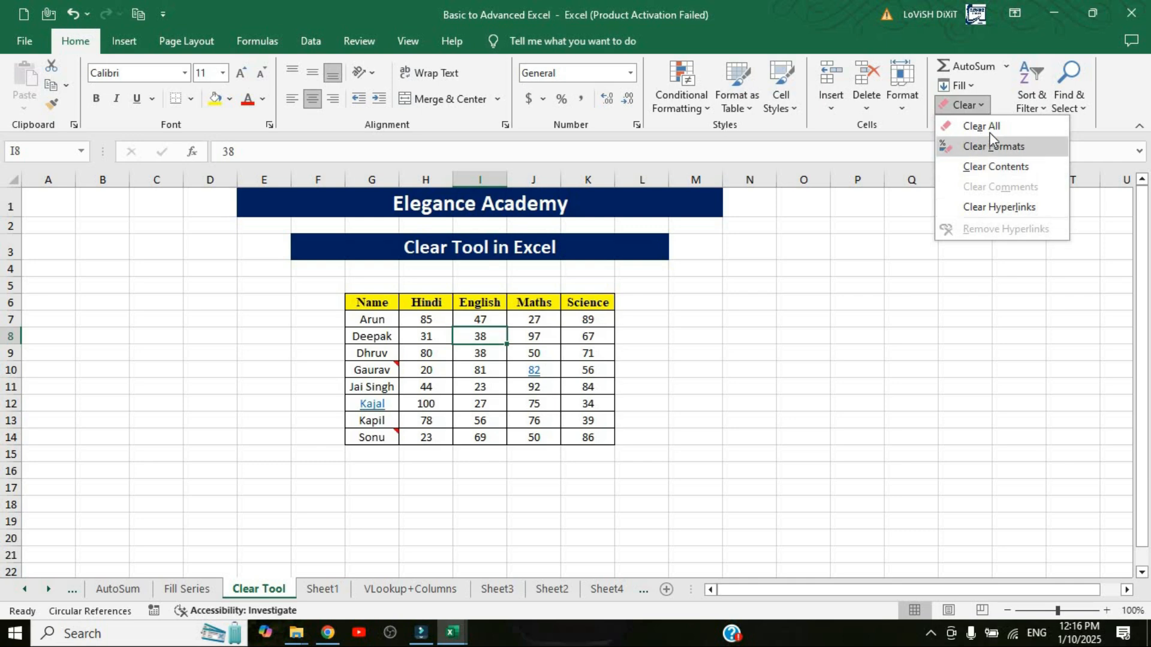
click(625, 361)
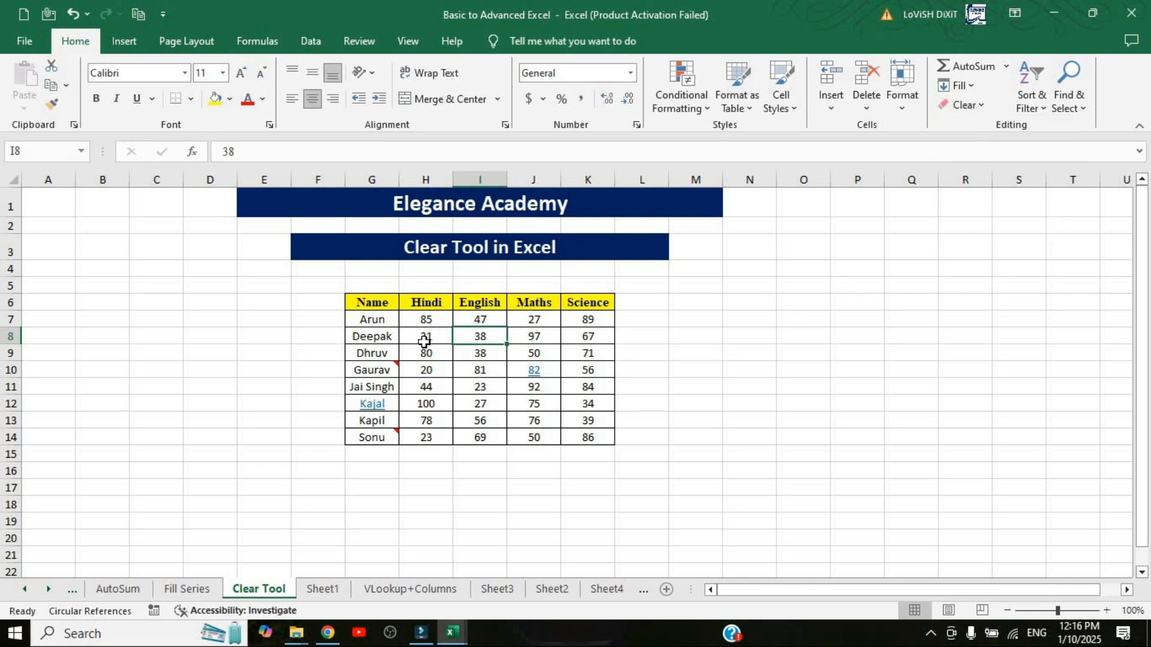
Clear everything from the marks table G6:K14 with Clear All, and undo the clearing.
drag(371, 302, 589, 438)
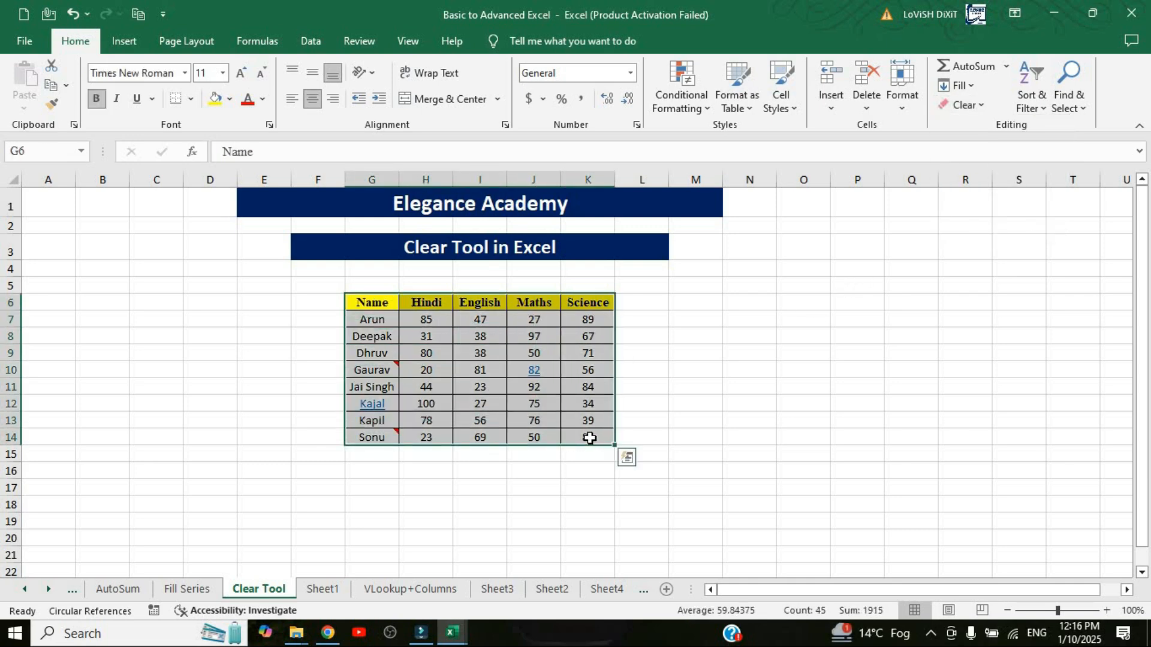
click(983, 105)
click(985, 127)
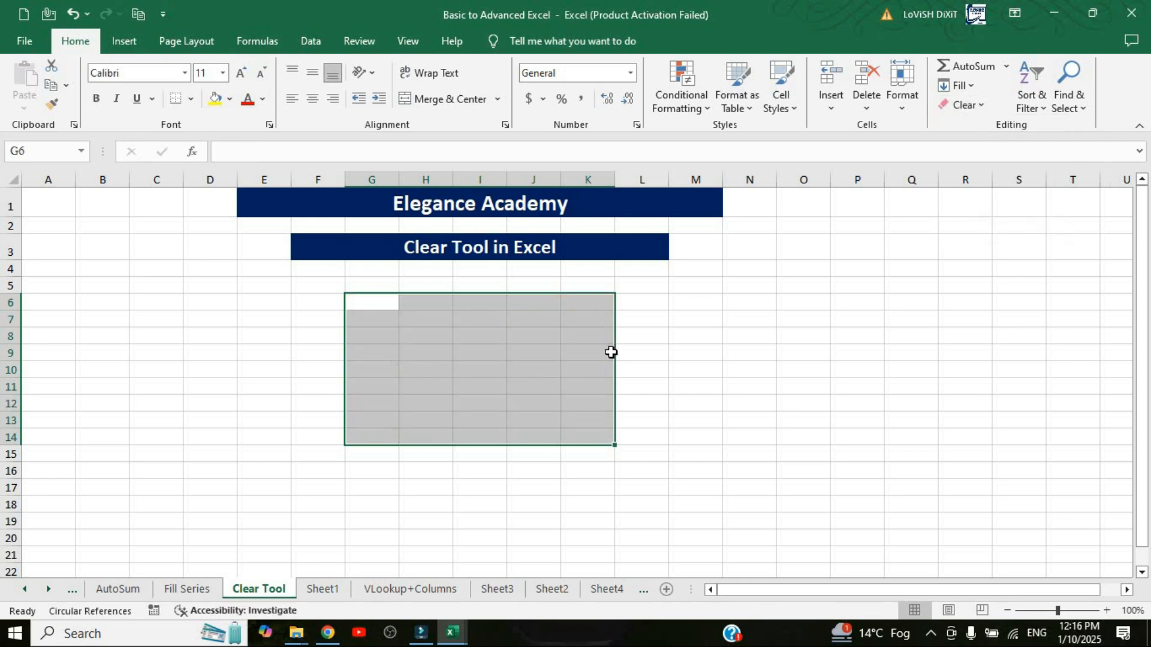
click(660, 352)
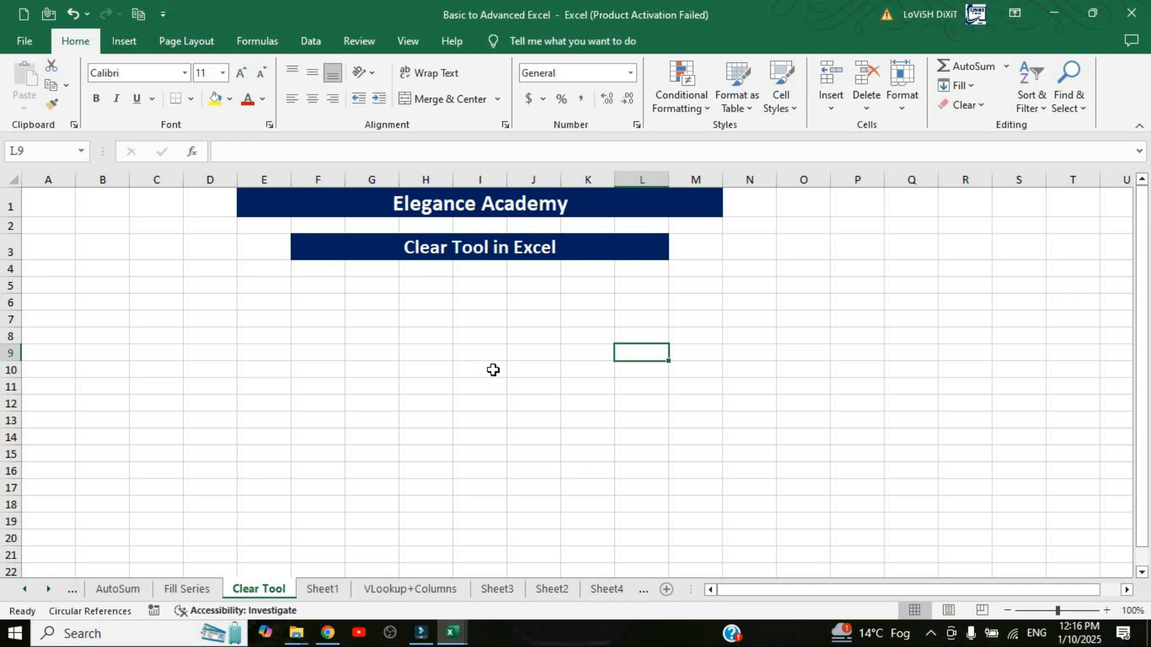
key(ctrl+z)
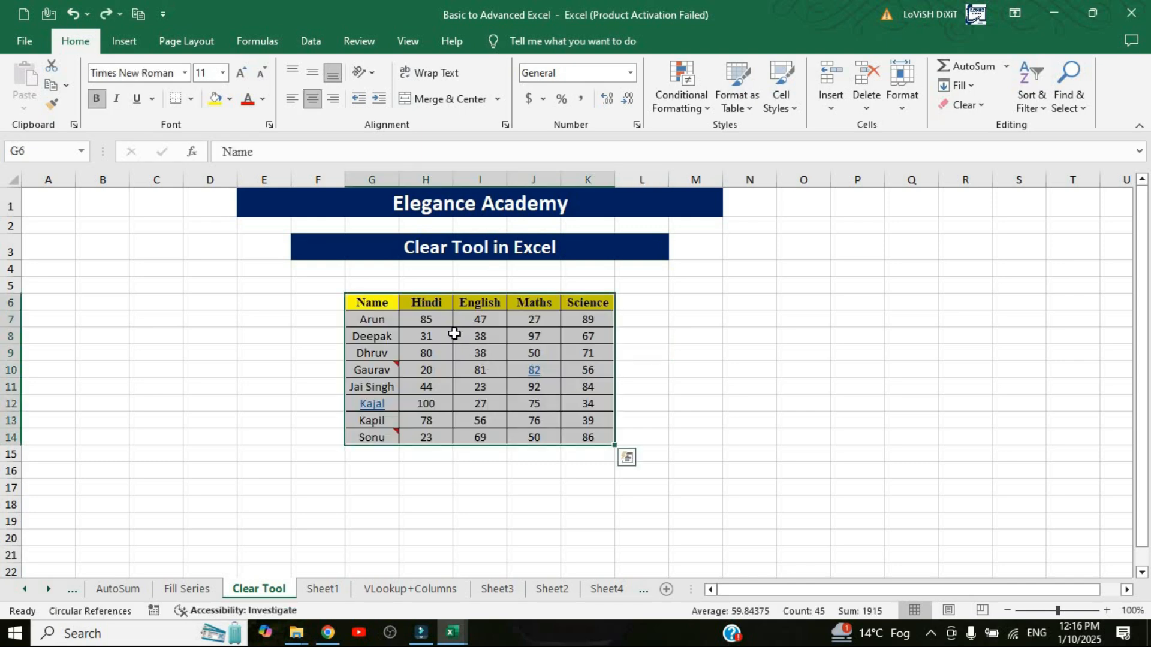
Apply Clear All to the selected table range once more, review the Clear options, and undo it.
click(984, 106)
click(959, 124)
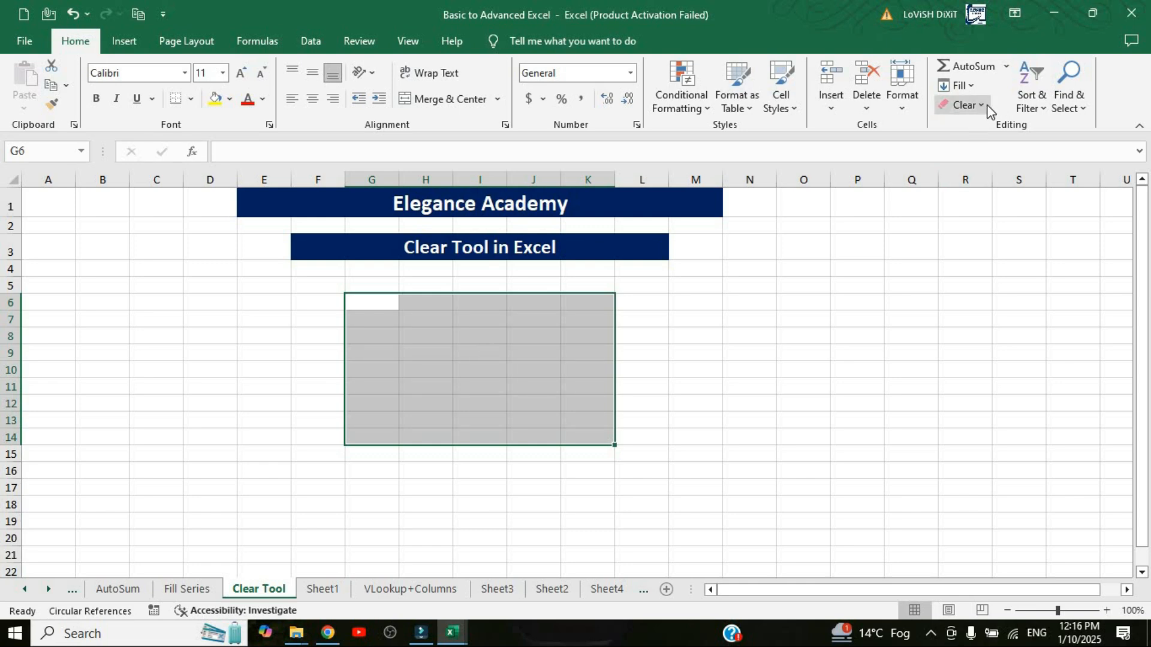
click(965, 105)
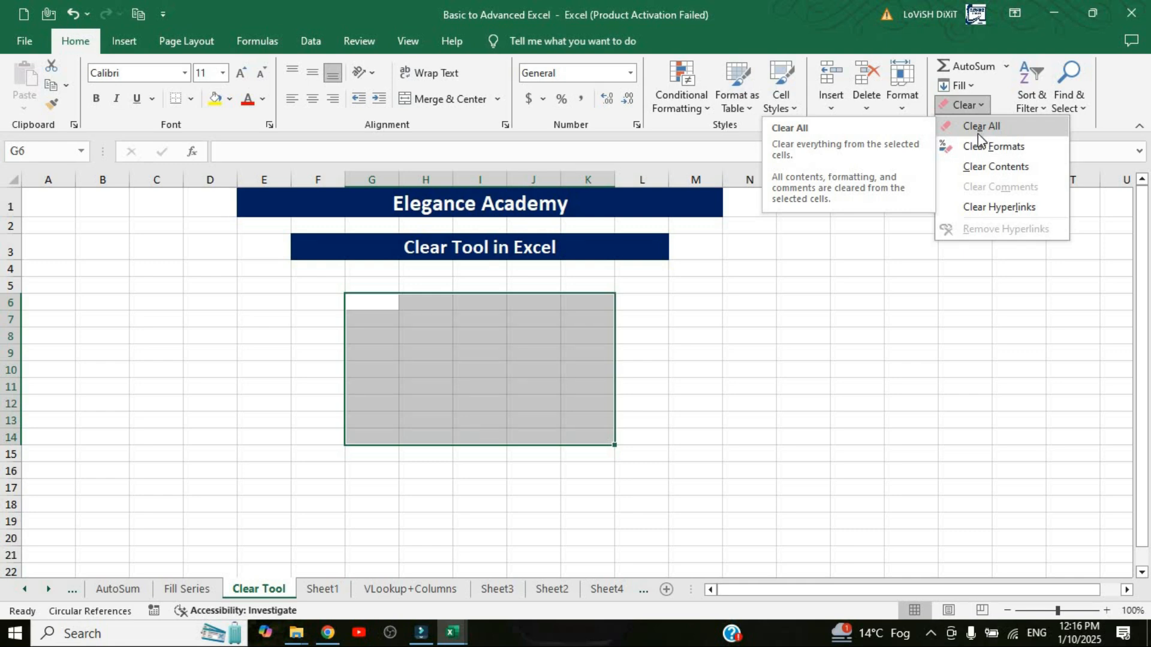
click(553, 365)
key(ctrl+z)
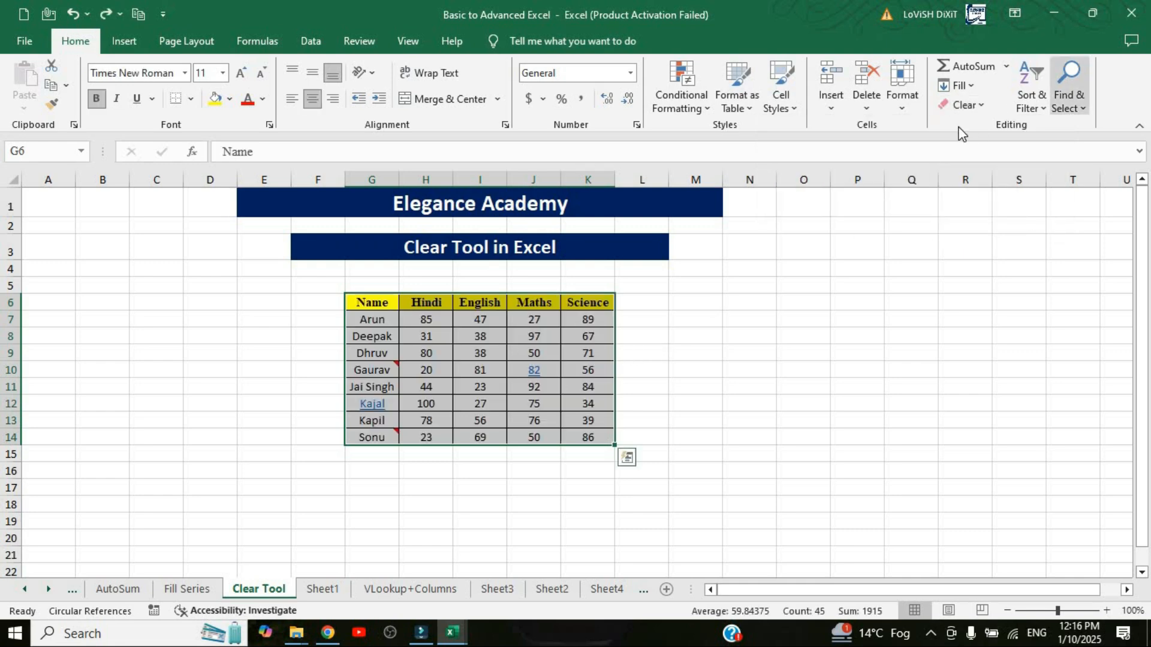
Clear only the formats of the table G6:K14, and undo the format clearing.
click(983, 106)
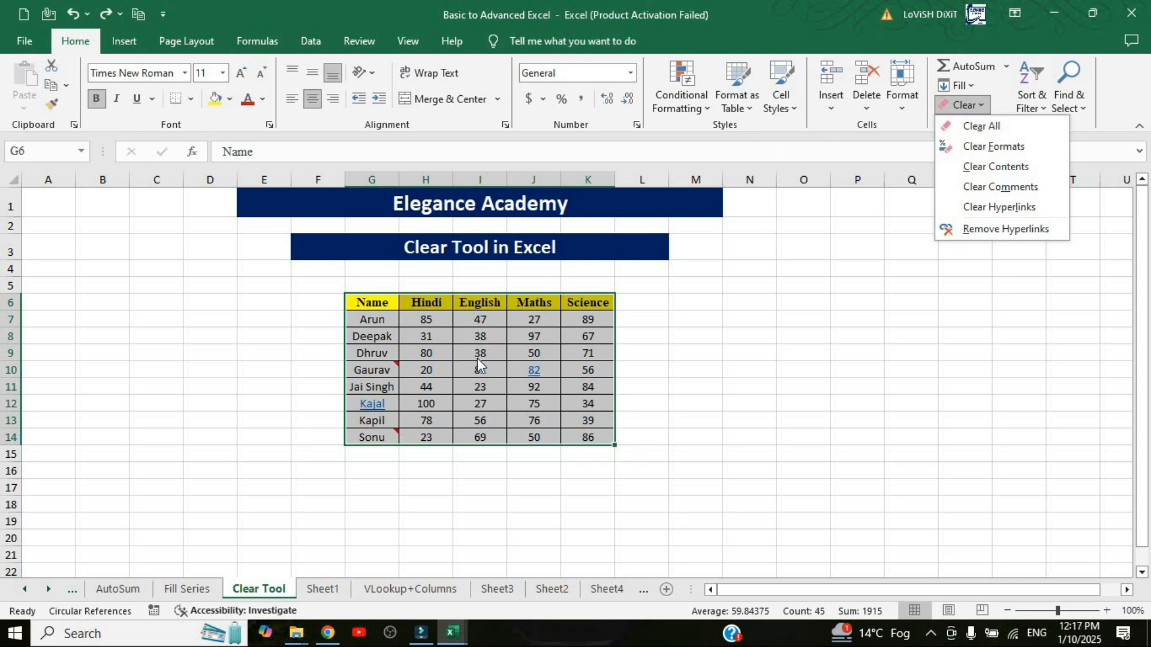
click(982, 147)
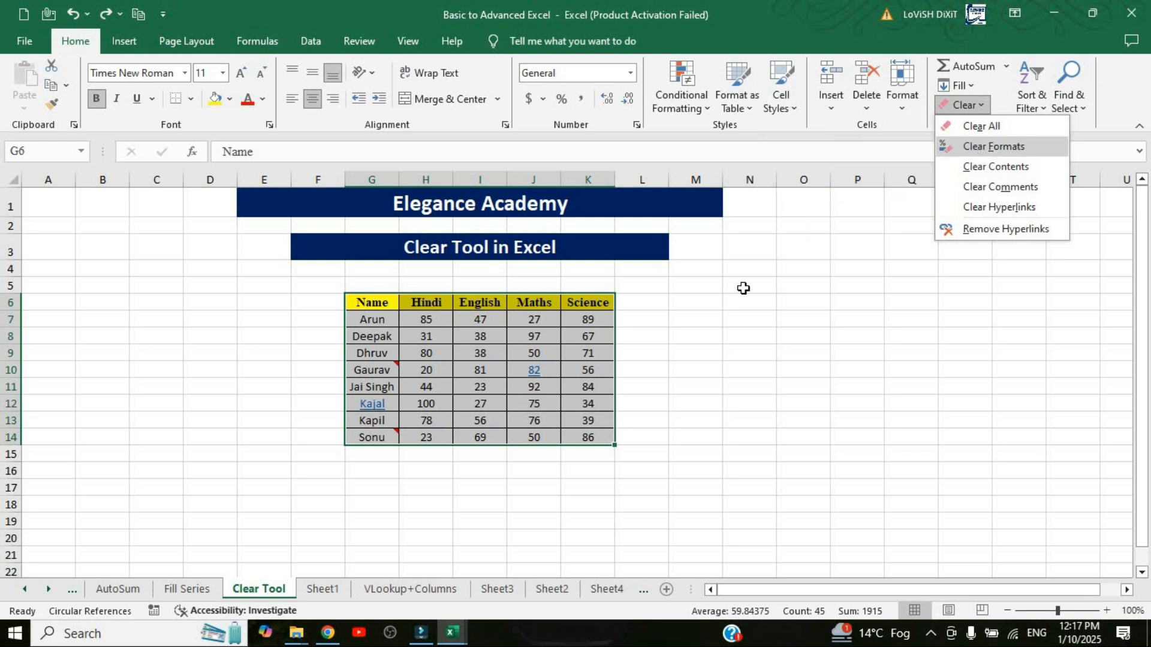
click(667, 336)
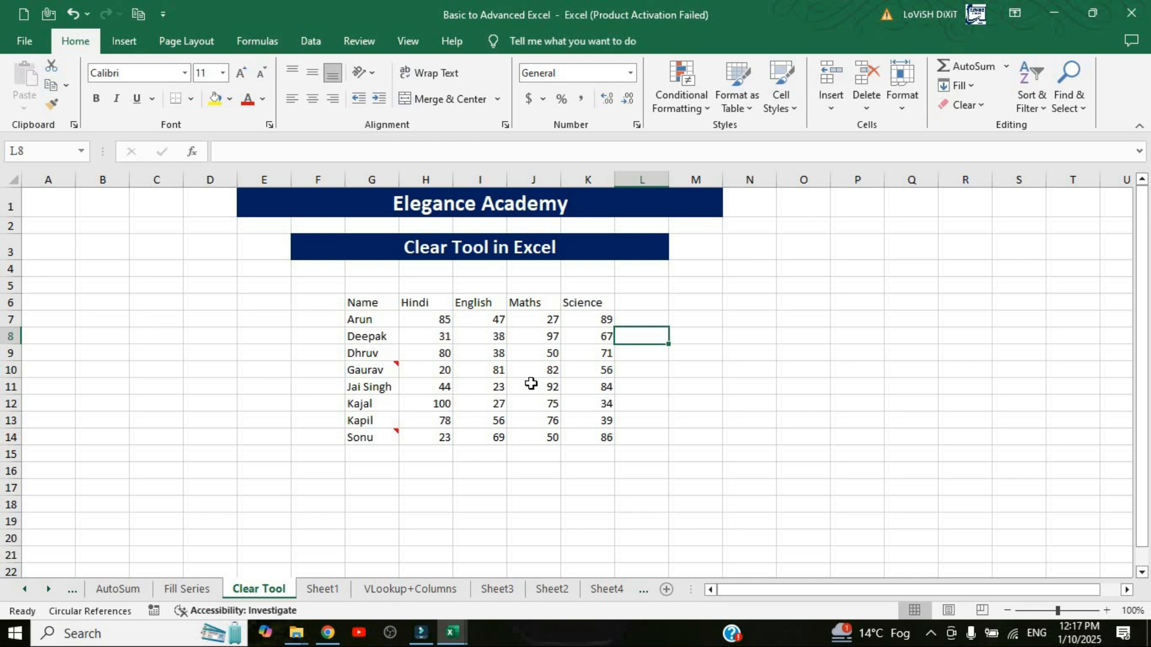
click(988, 107)
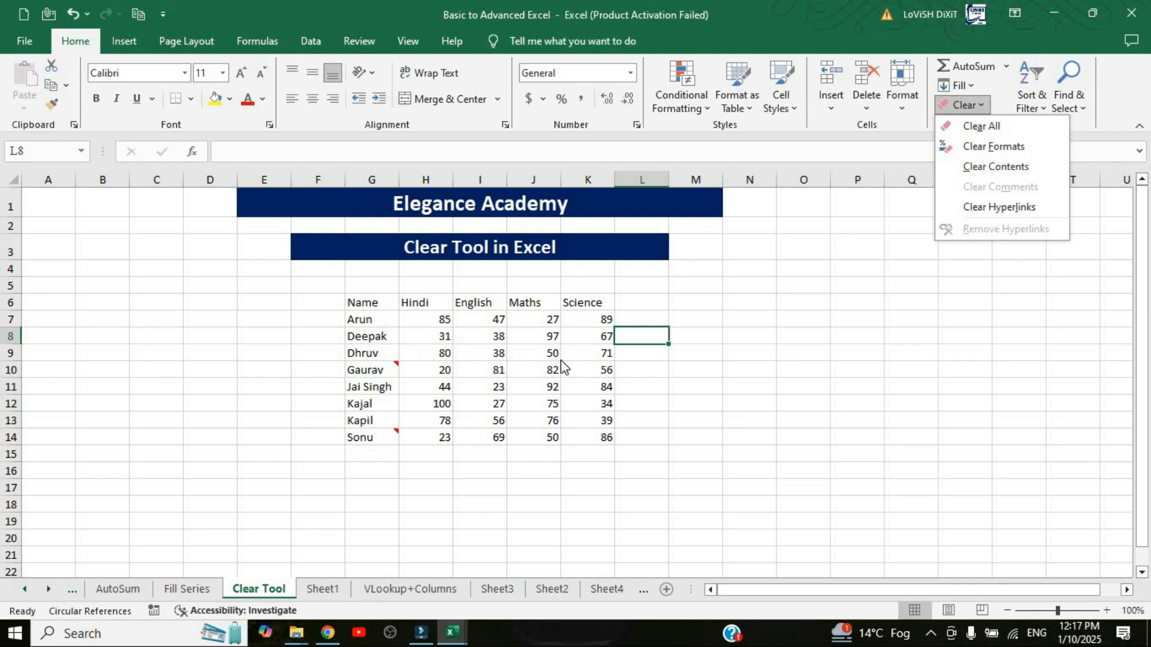
click(638, 331)
key(ctrl+z)
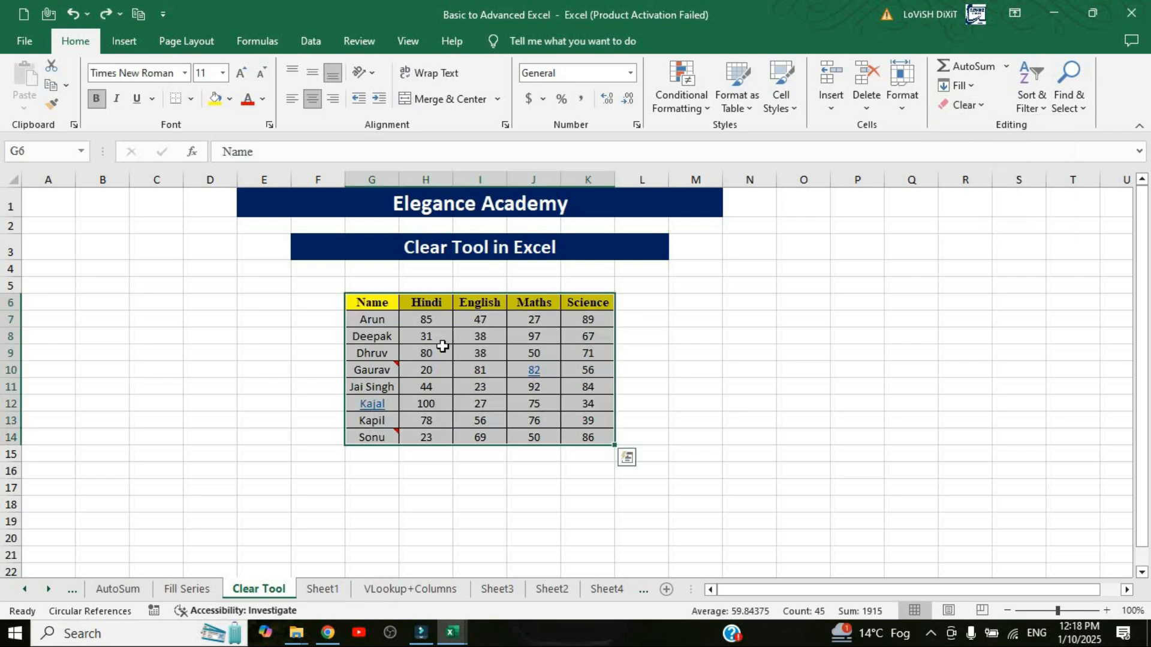
Clear only the contents of the table G6:K14, check the remaining formatting and comments, and undo it.
click(985, 104)
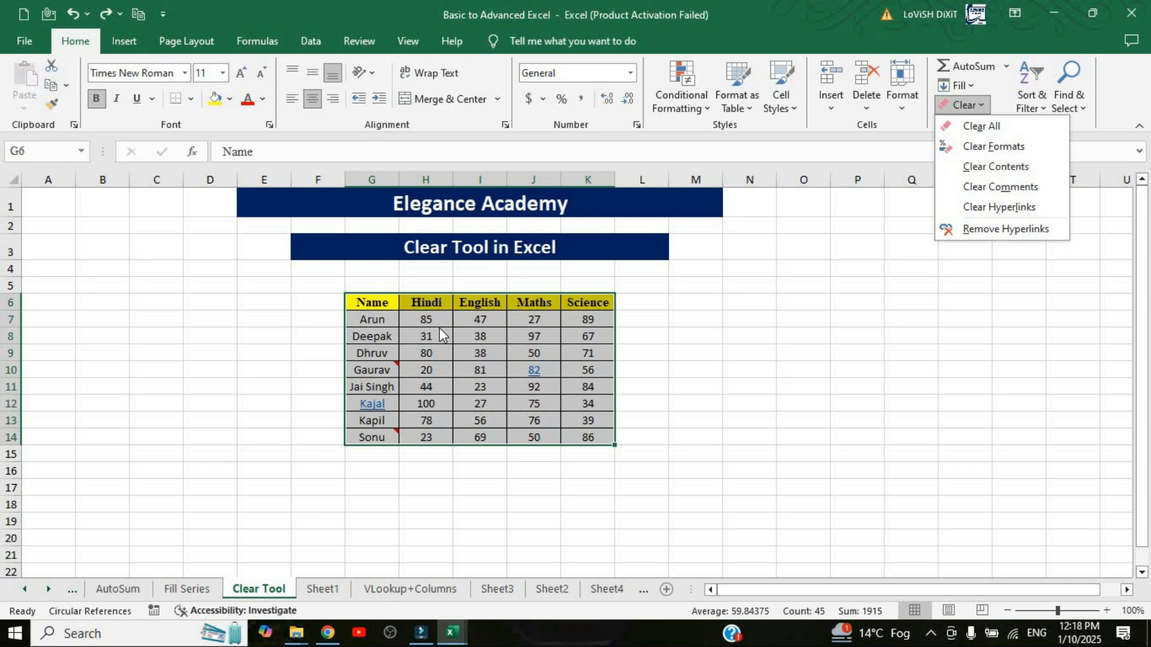
click(977, 169)
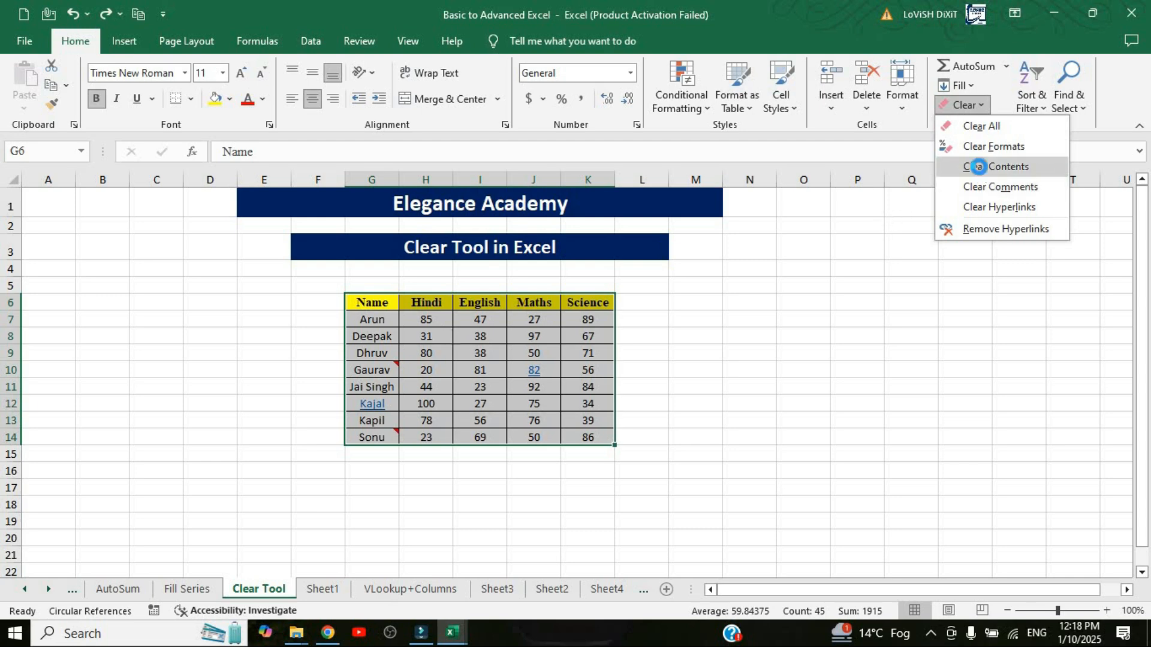
click(597, 336)
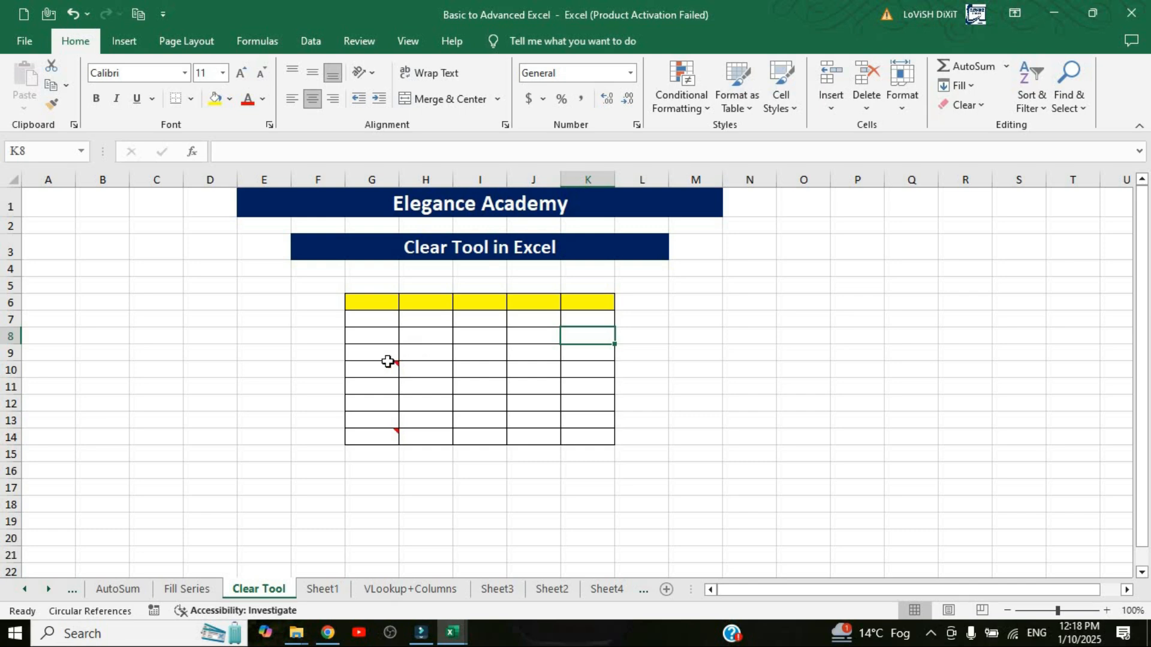
mouse_move(380, 370)
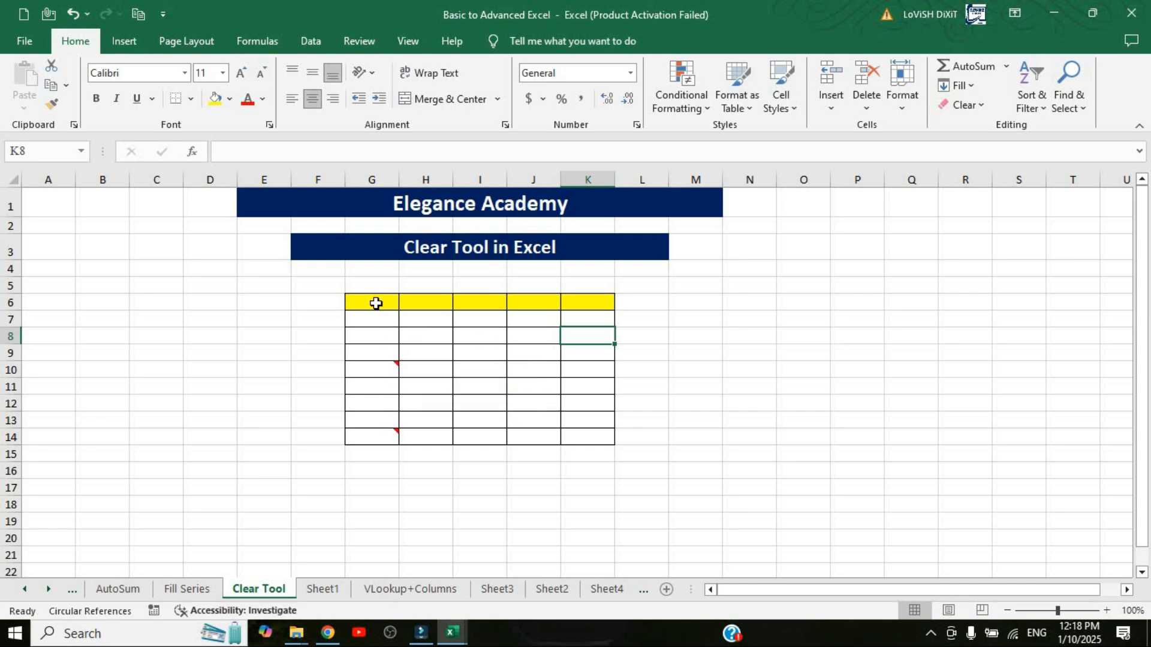
drag(378, 300, 575, 308)
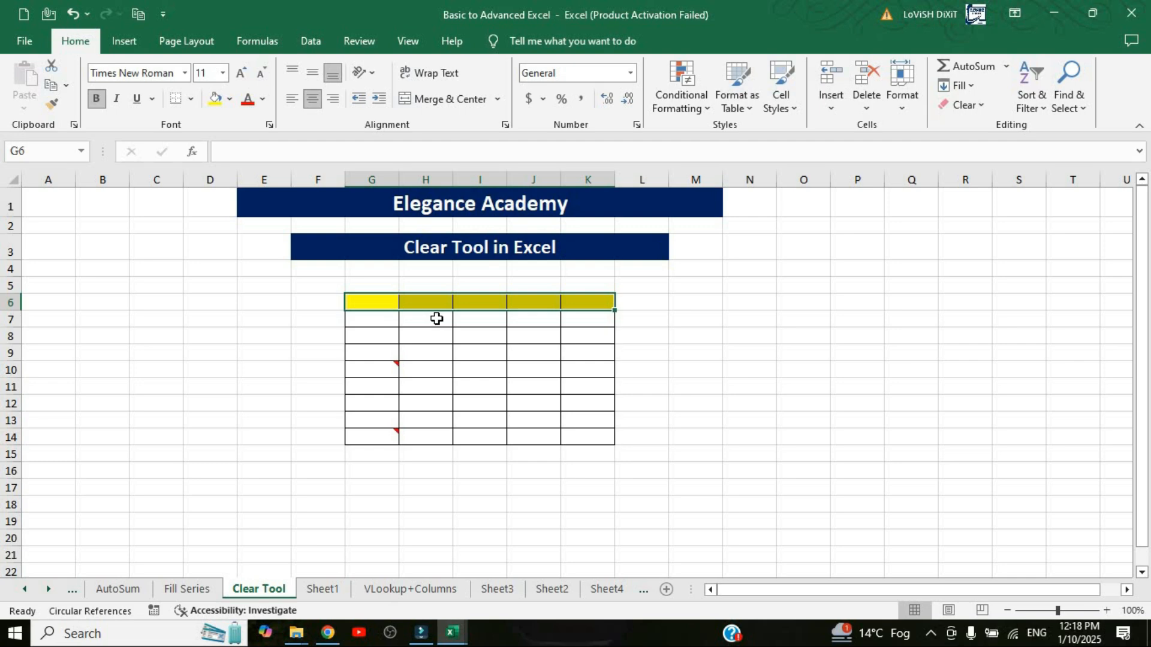
key(ctrl+z)
Clear all comments from the table G6:K14 and check the cell that held the first comment.
click(984, 106)
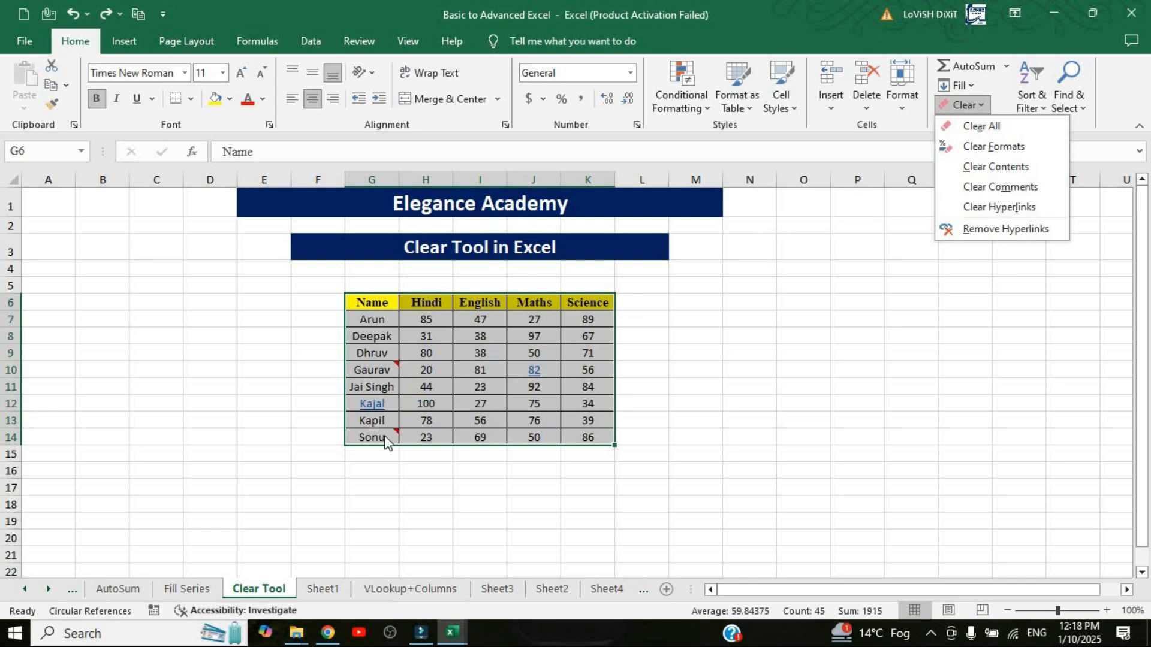
mouse_move(393, 442)
click(999, 187)
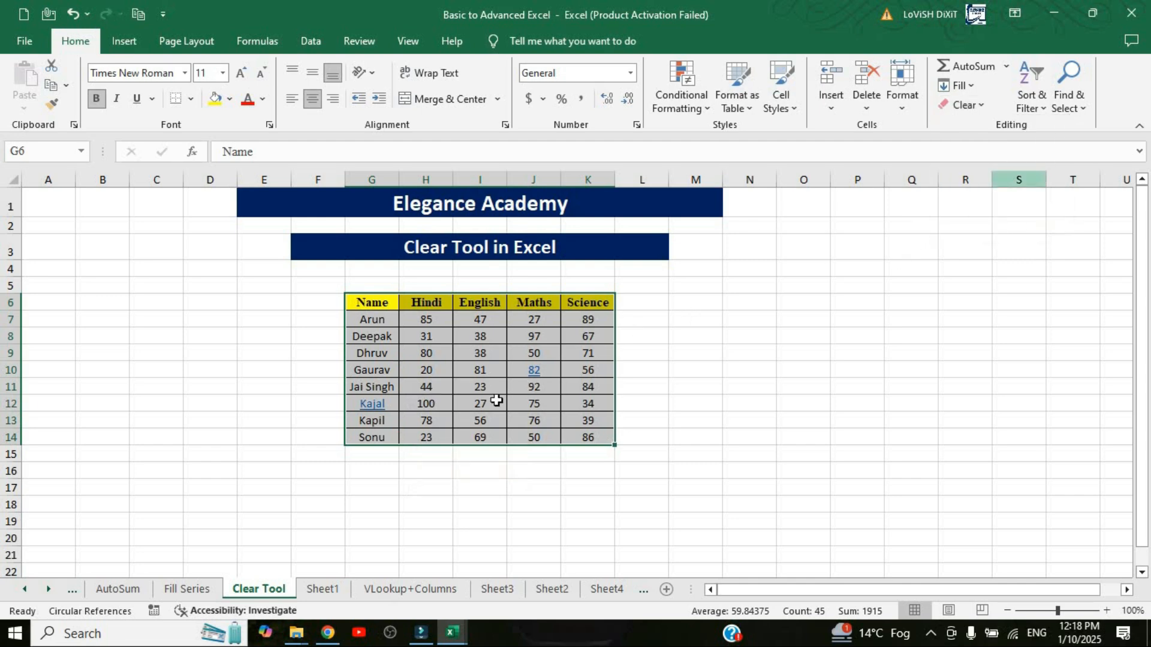
click(381, 372)
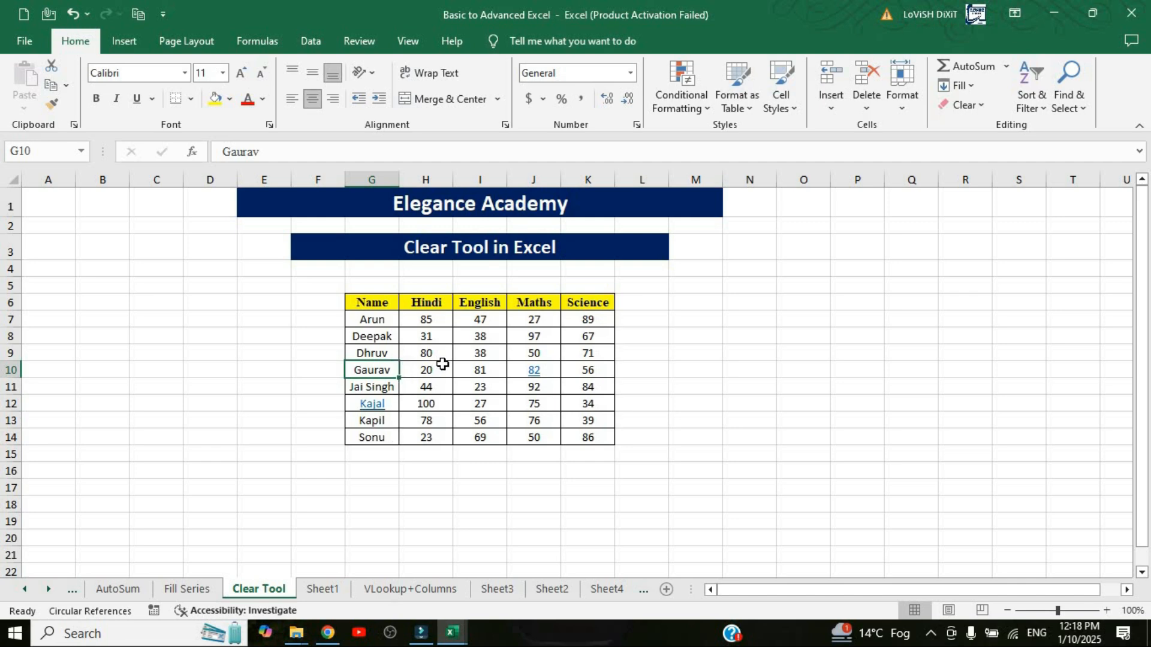
click(963, 105)
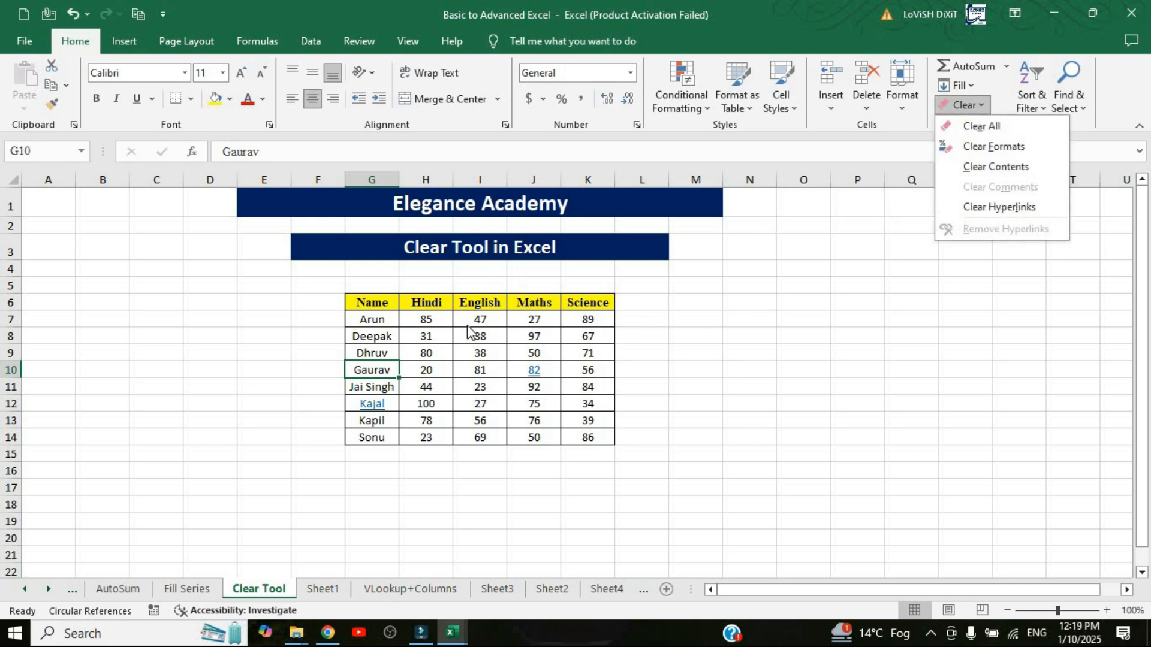
click(415, 345)
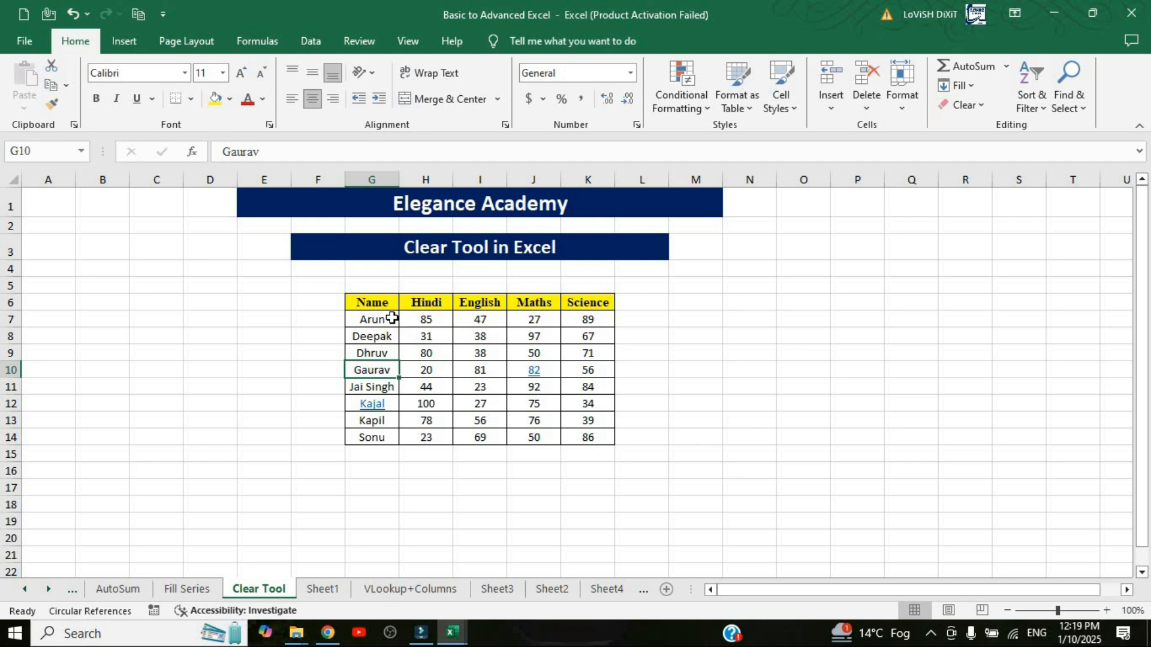
Clear the hyperlinks in the table G6:K14 with Clear Hyperlinks, keeping the cell formatting.
drag(375, 298, 591, 437)
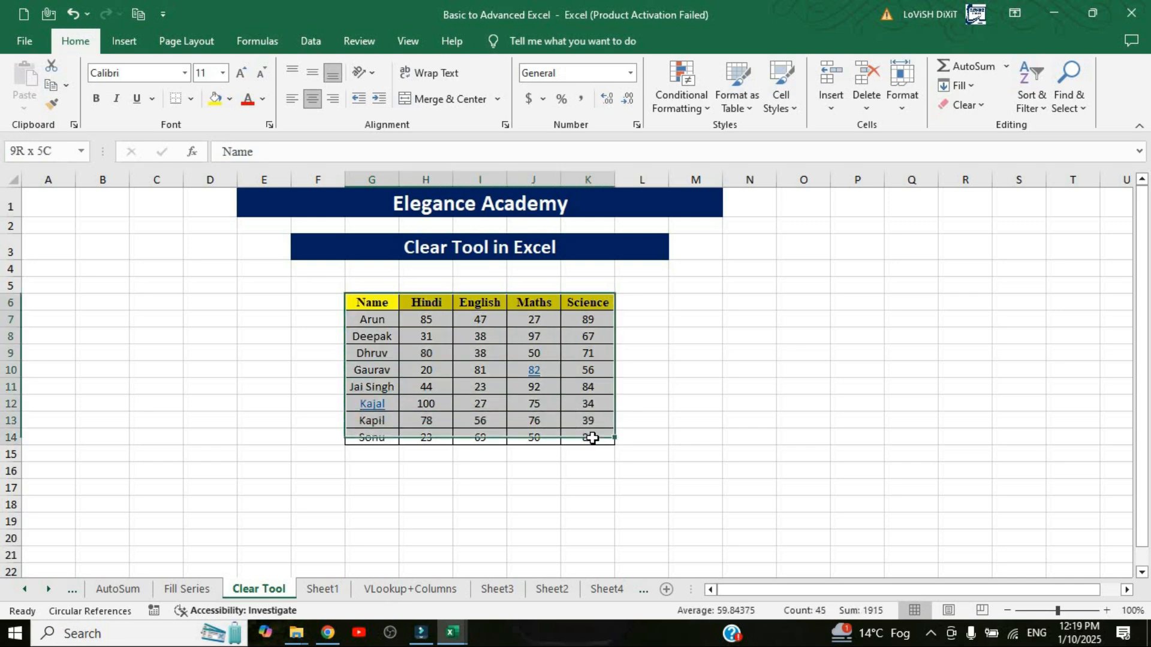
click(980, 107)
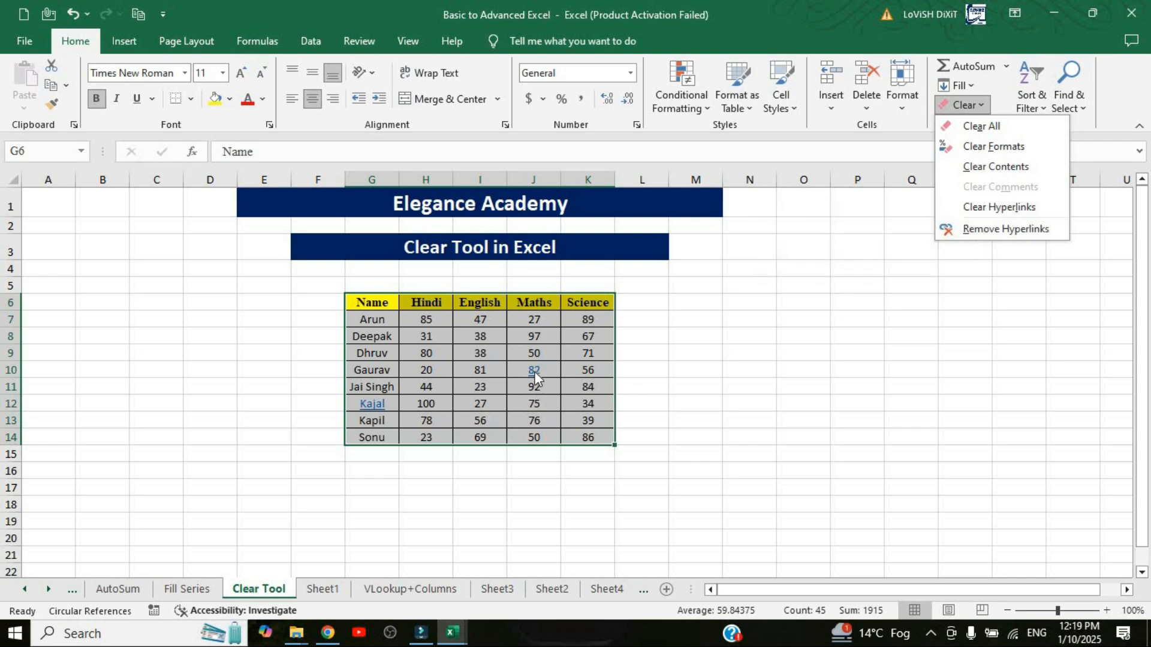
mouse_move(537, 371)
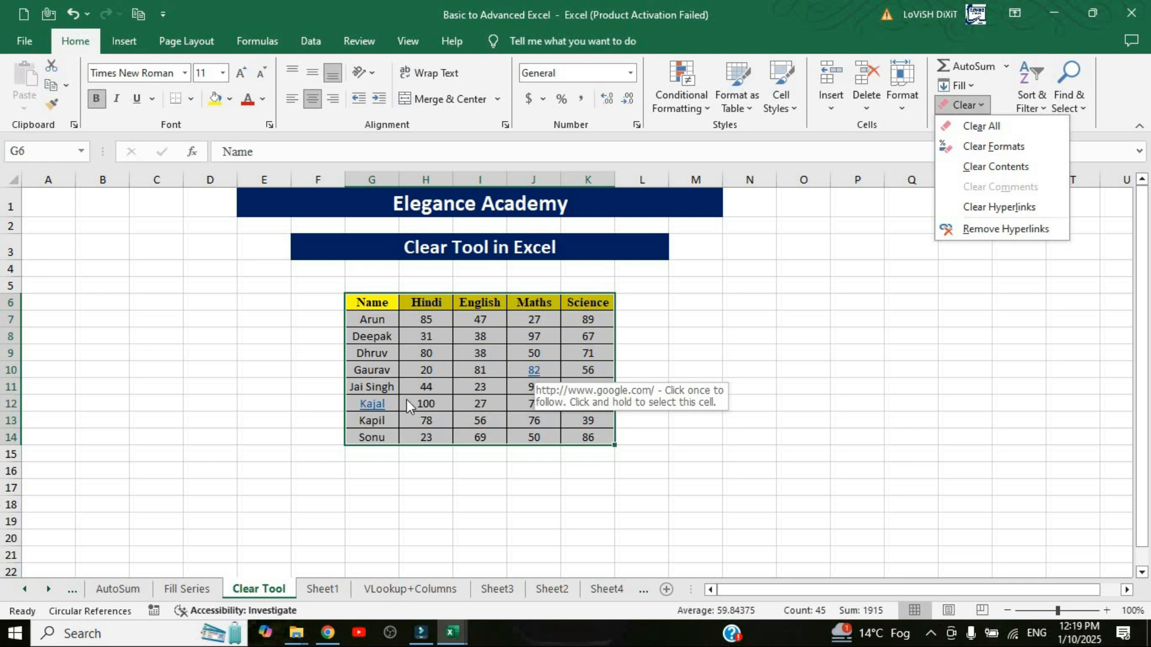
mouse_move(371, 405)
click(986, 207)
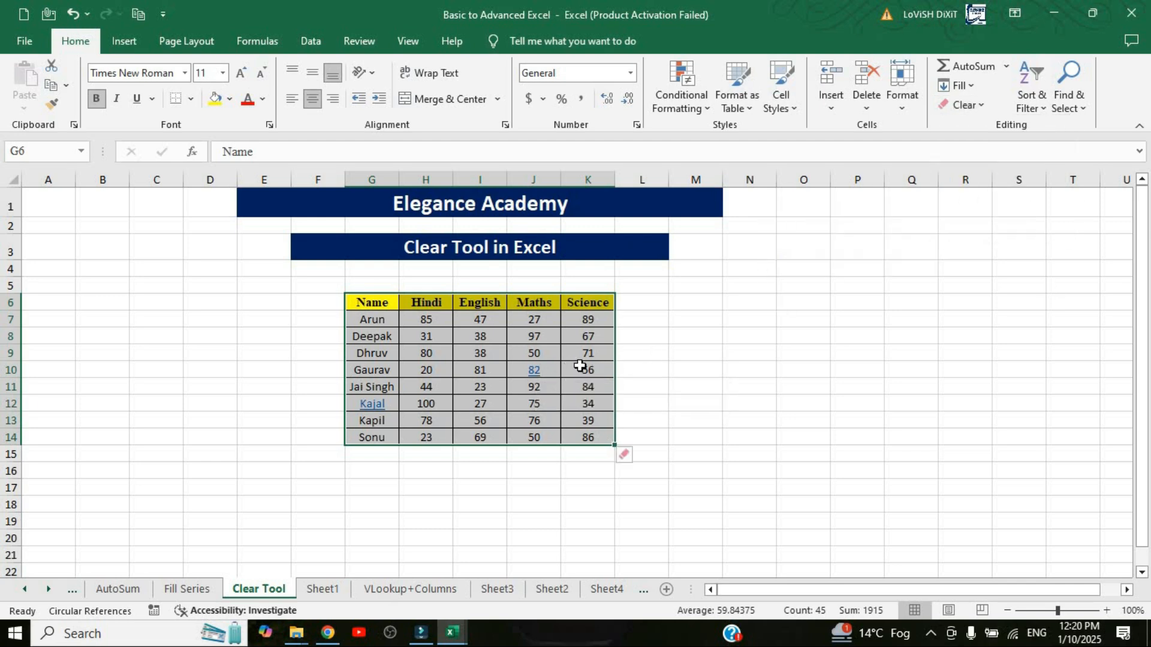
click(527, 418)
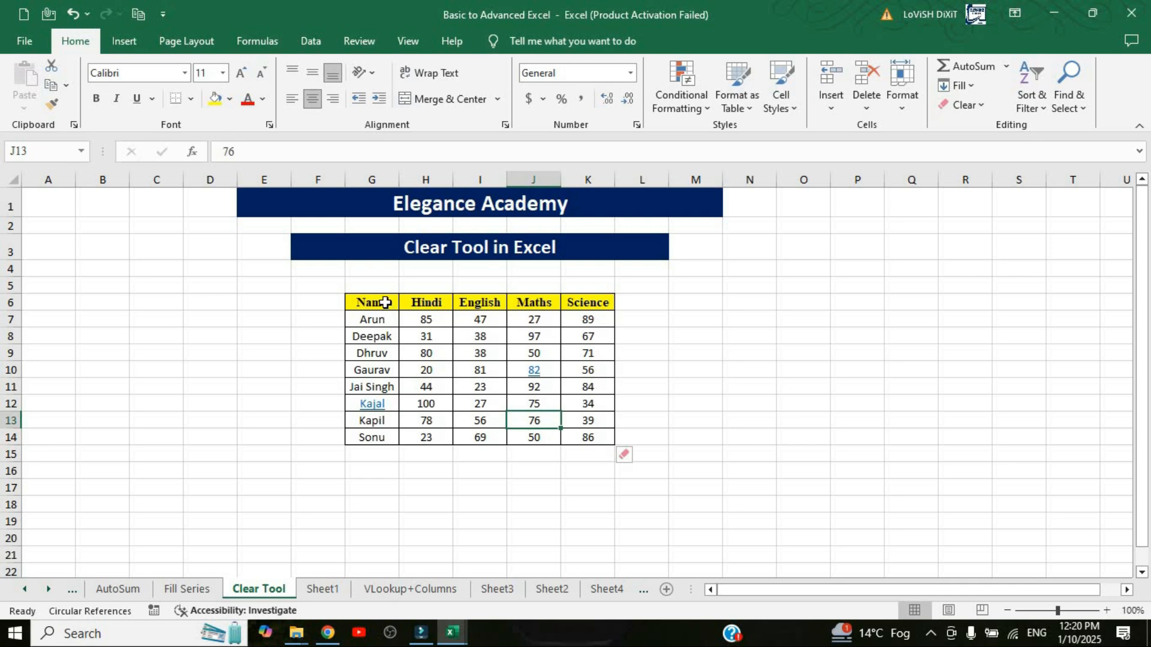
click(965, 105)
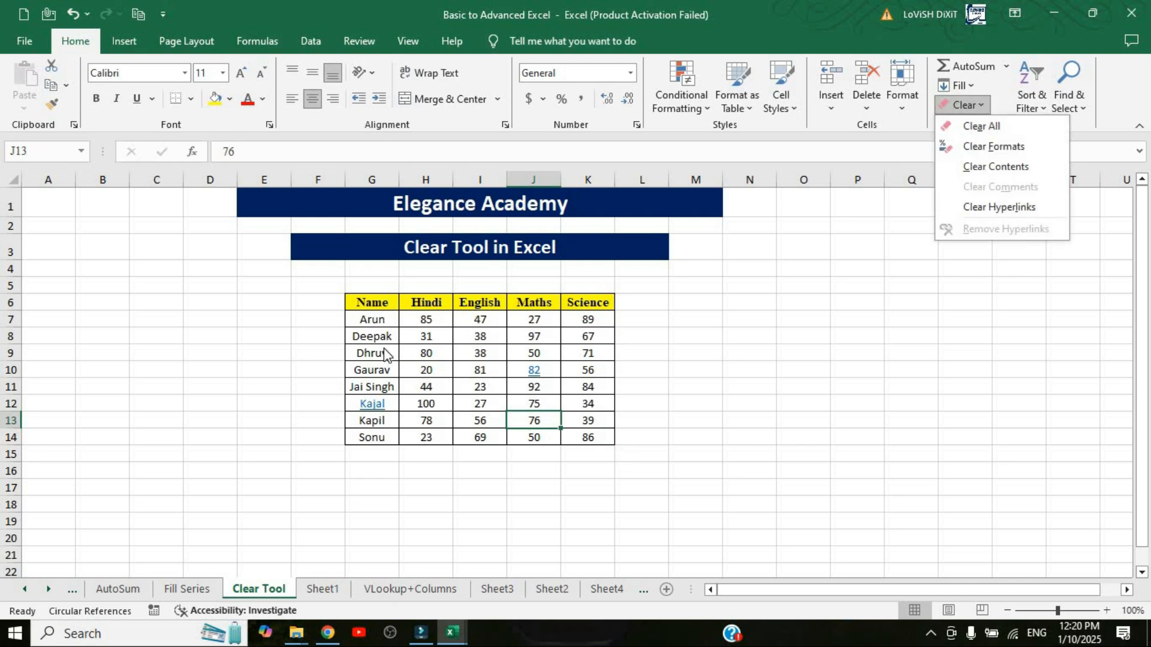
Select the table G6:K14 and undo the last Clear Hyperlinks operation.
drag(372, 303, 600, 441)
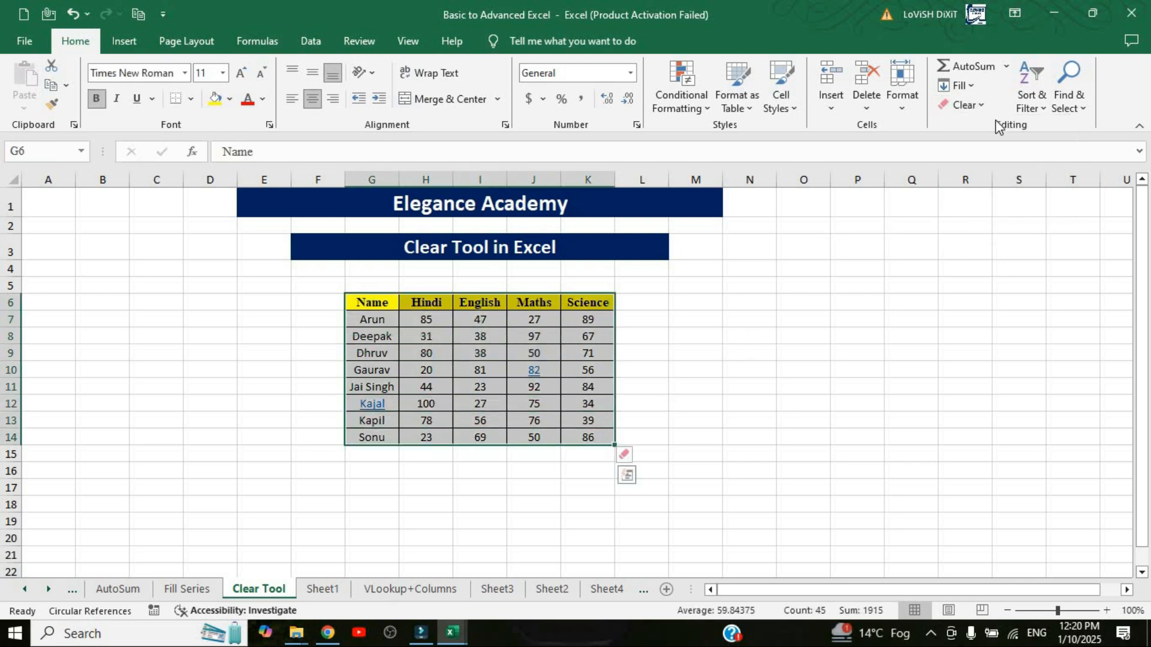
click(983, 107)
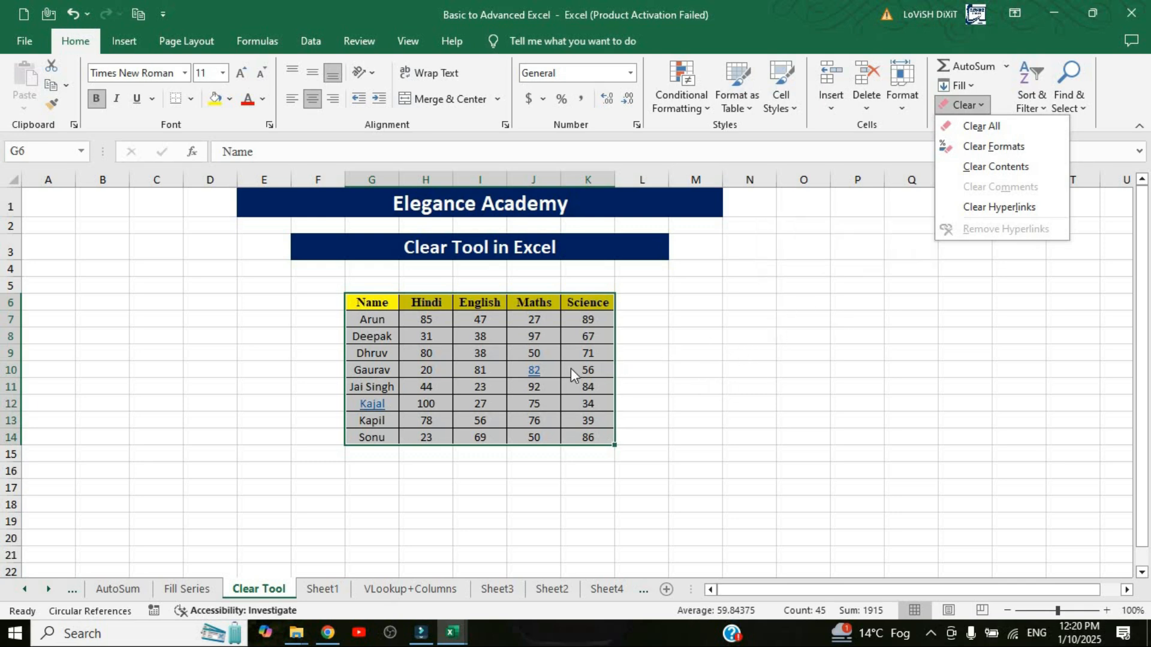
click(613, 369)
key(ctrl+z)
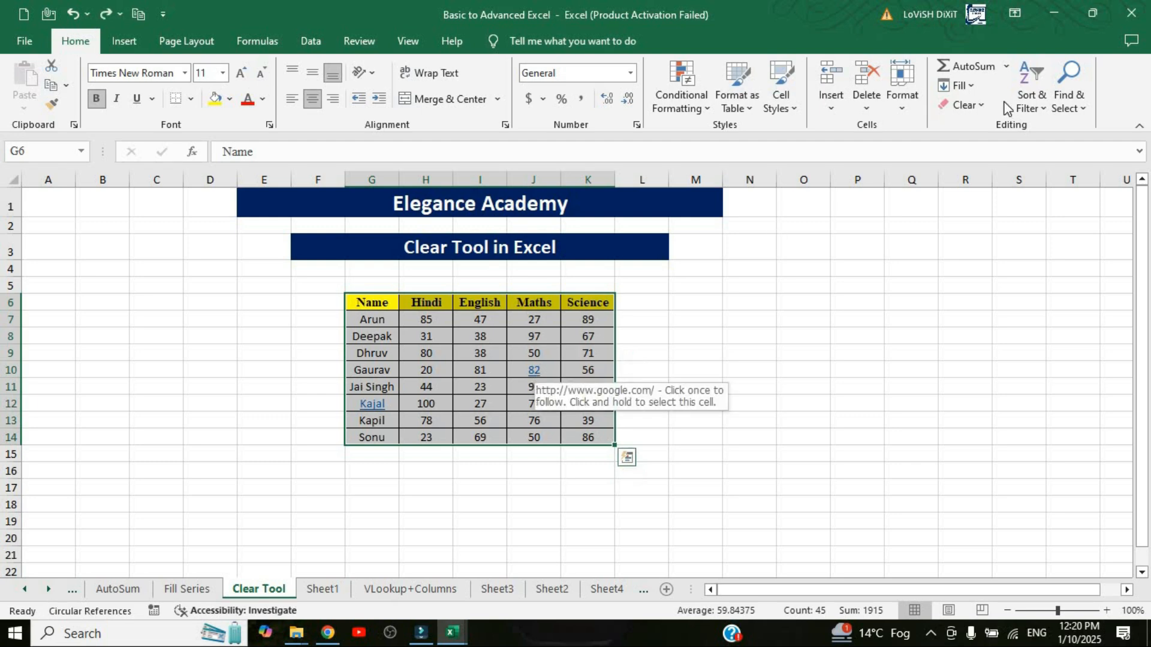
Try Remove Hyperlinks on the table G6:K14, inspect cell J10, and undo the removal.
click(980, 105)
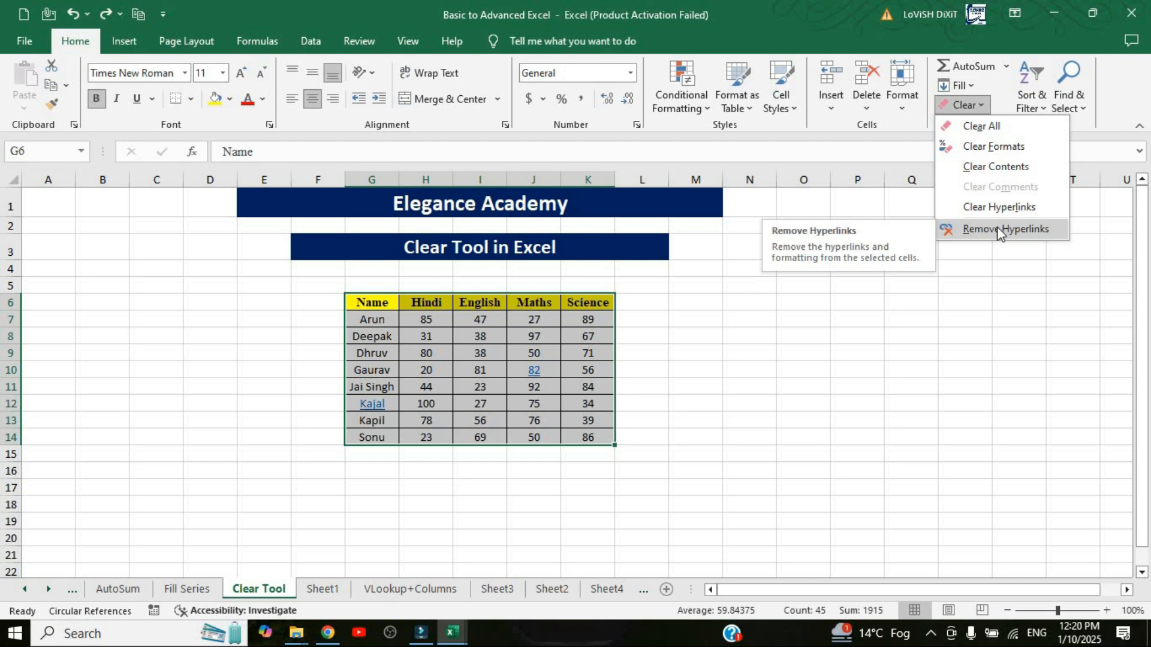
click(998, 228)
click(527, 437)
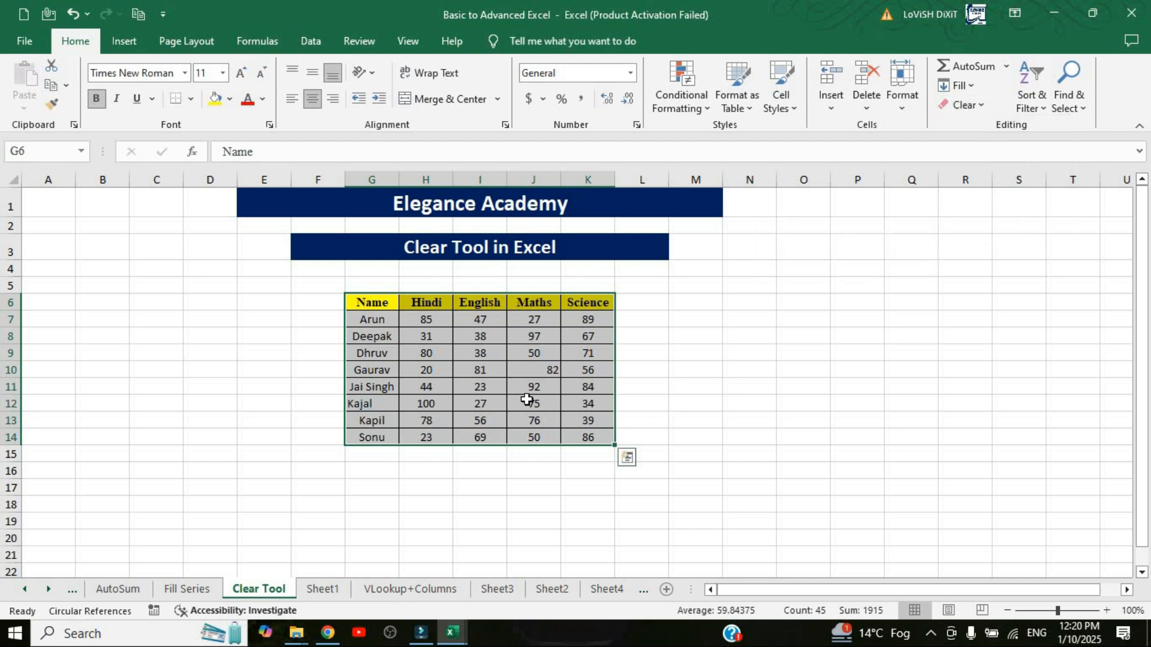
click(538, 370)
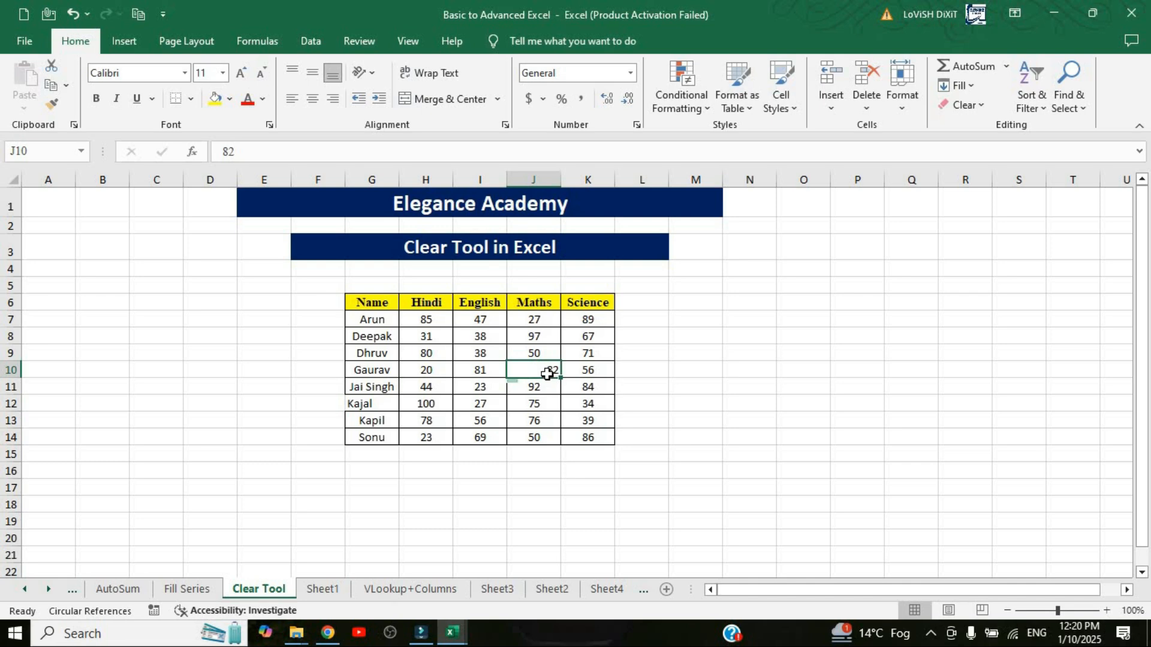
key(ctrl+z)
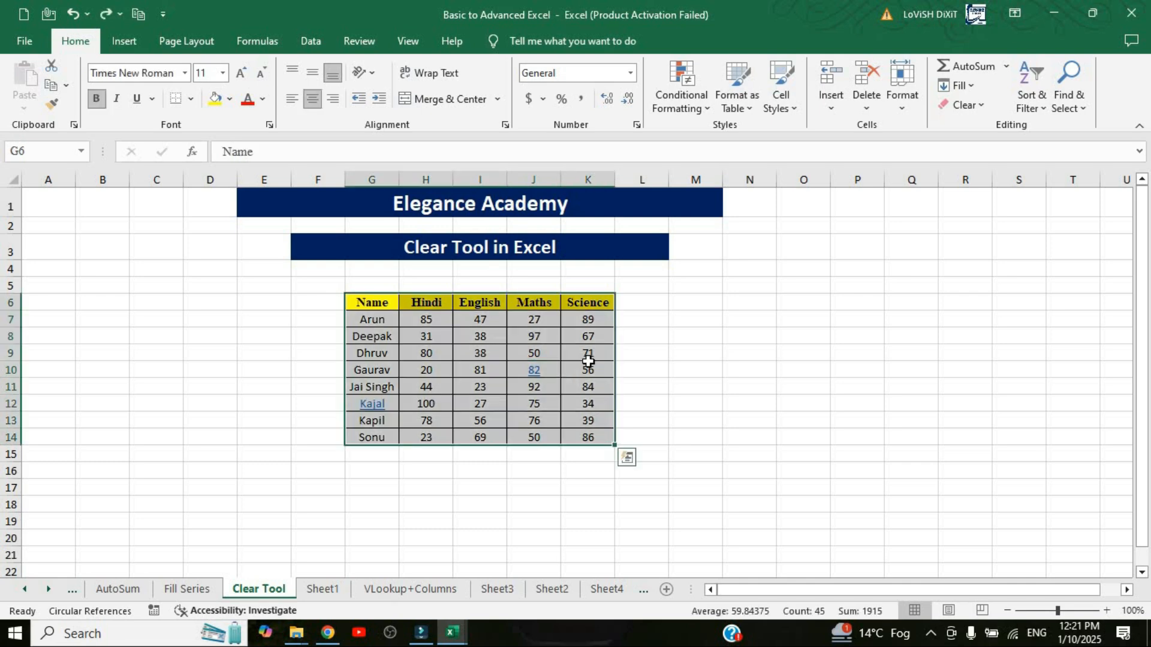
Remove the hyperlinks together with their formatting from the table G6:K14 and check cells G12 and J10.
click(967, 105)
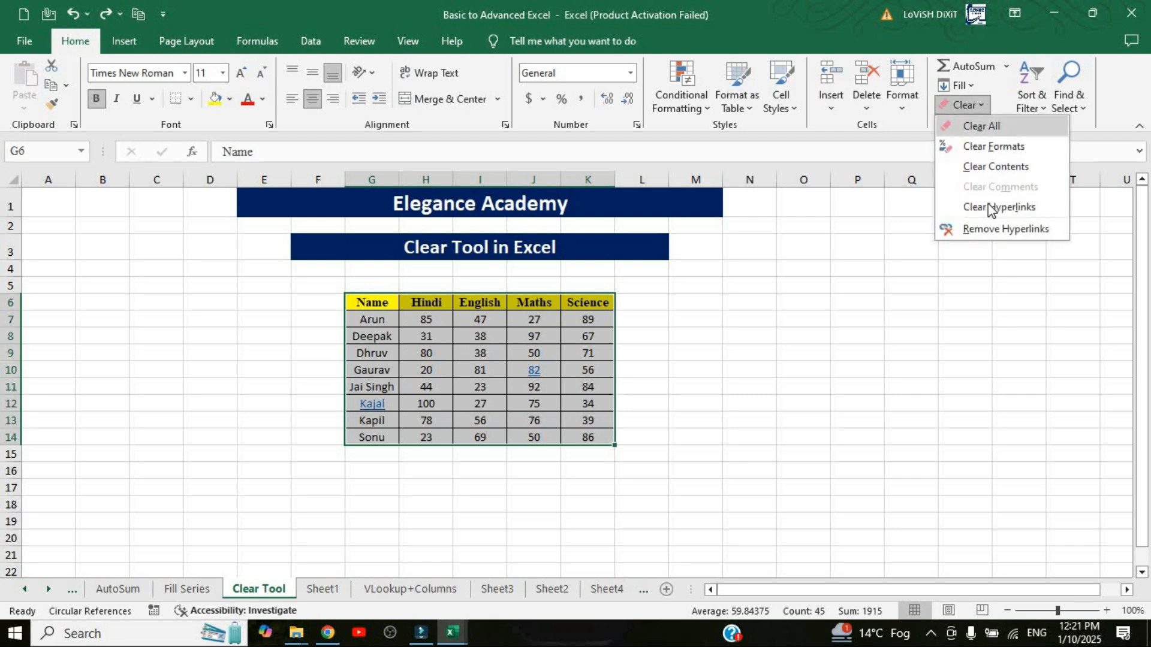
click(989, 208)
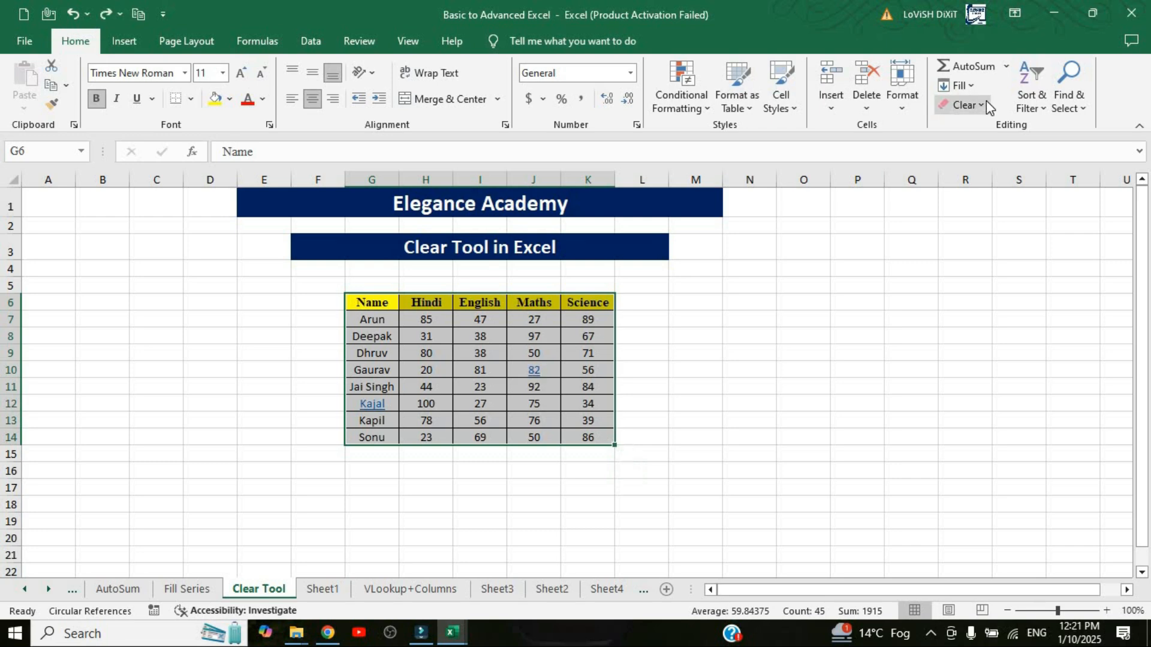
click(963, 105)
click(987, 232)
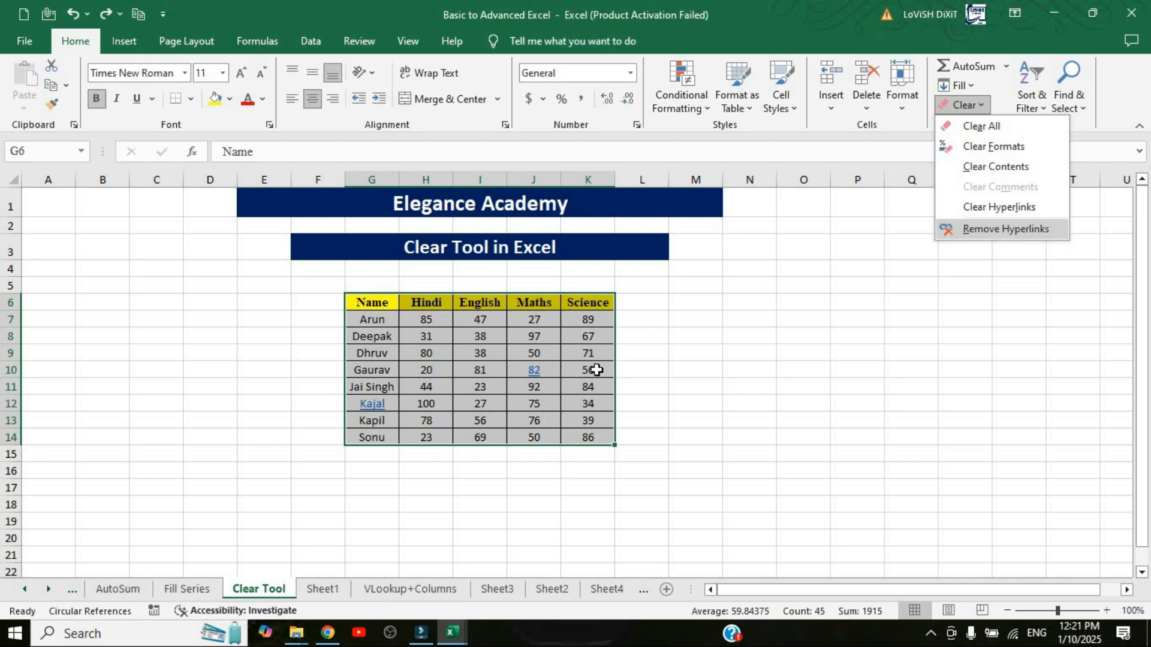
click(542, 402)
click(372, 406)
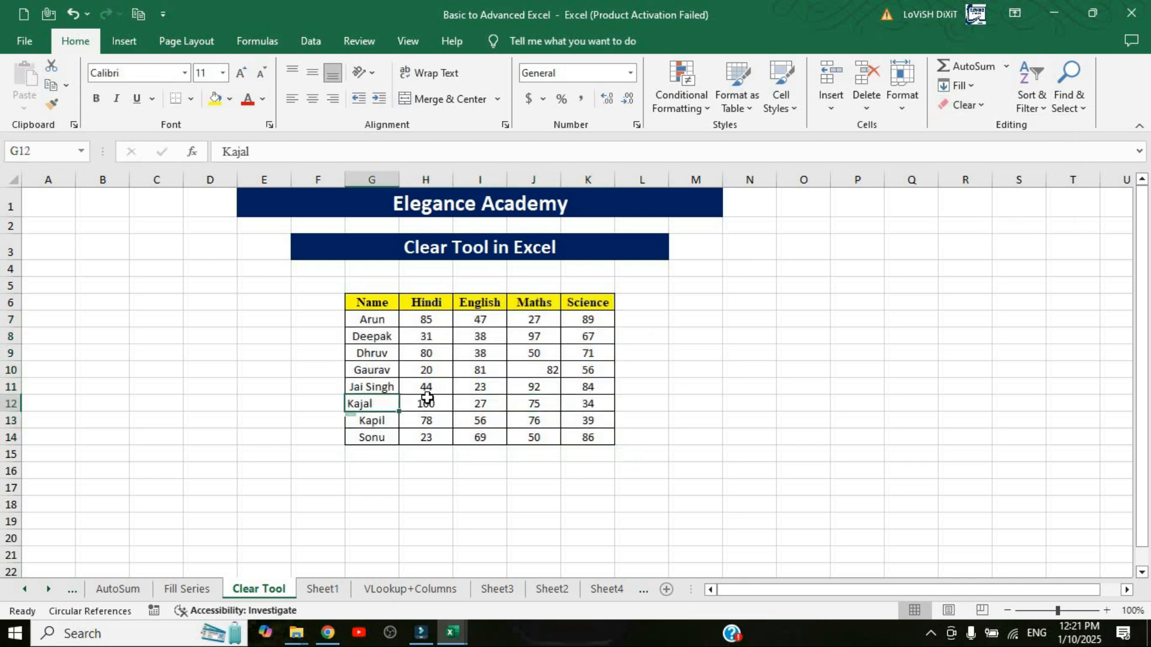
click(539, 369)
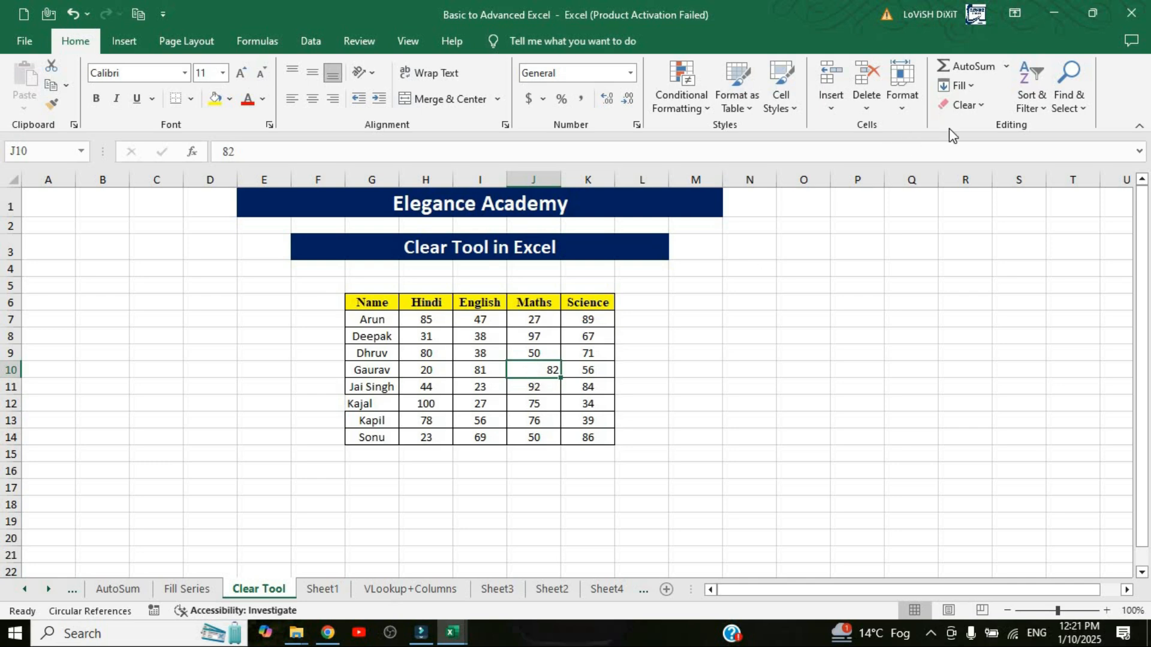
click(983, 106)
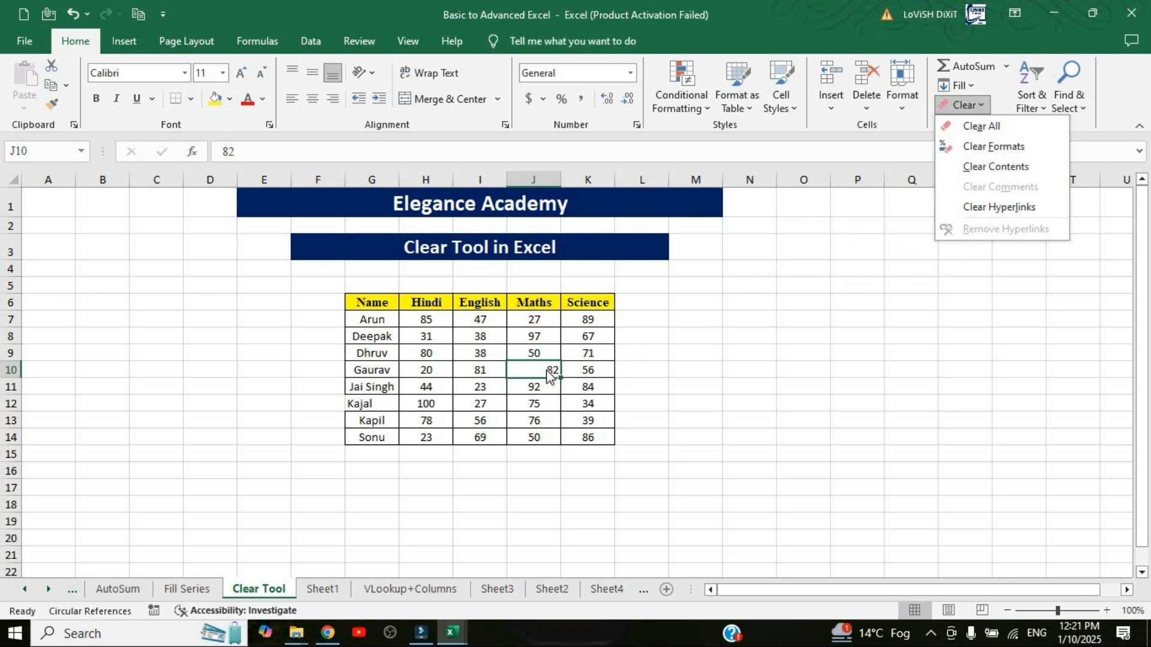
click(616, 366)
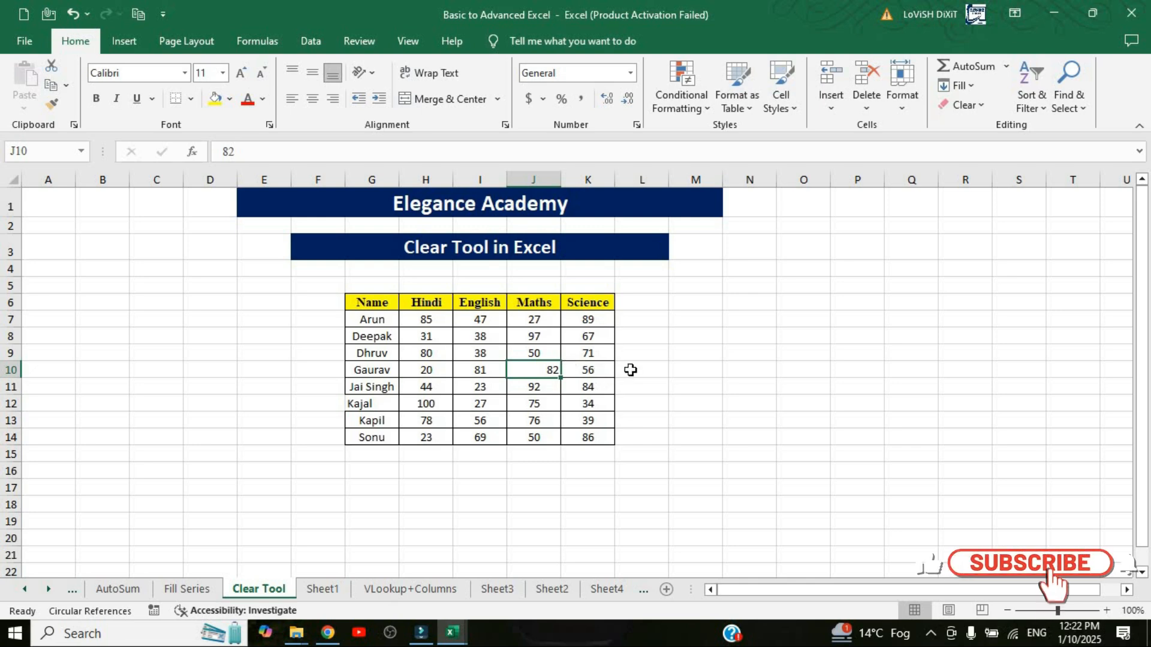
click(631, 370)
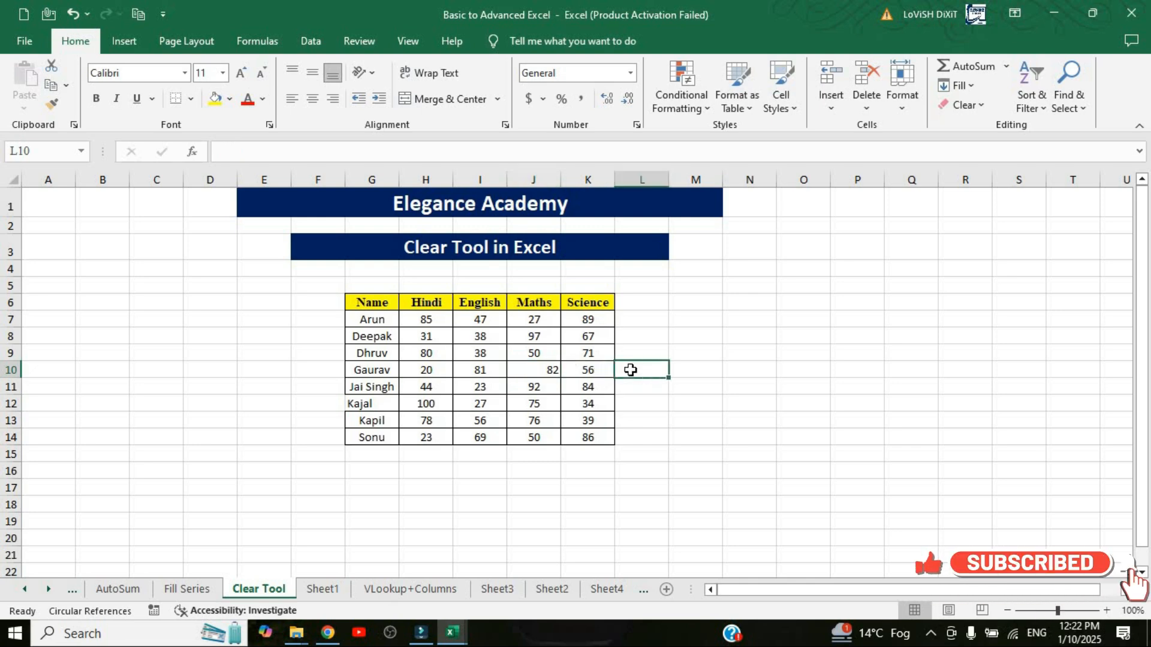